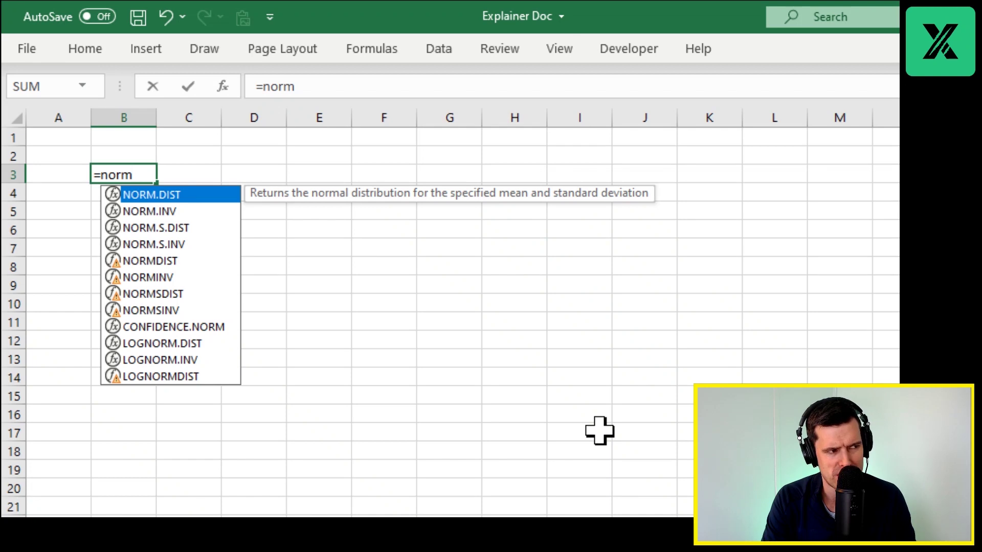
# Accept NORM.DIST from the autocomplete list to start the formula in B3.
pyautogui.press('Tab')
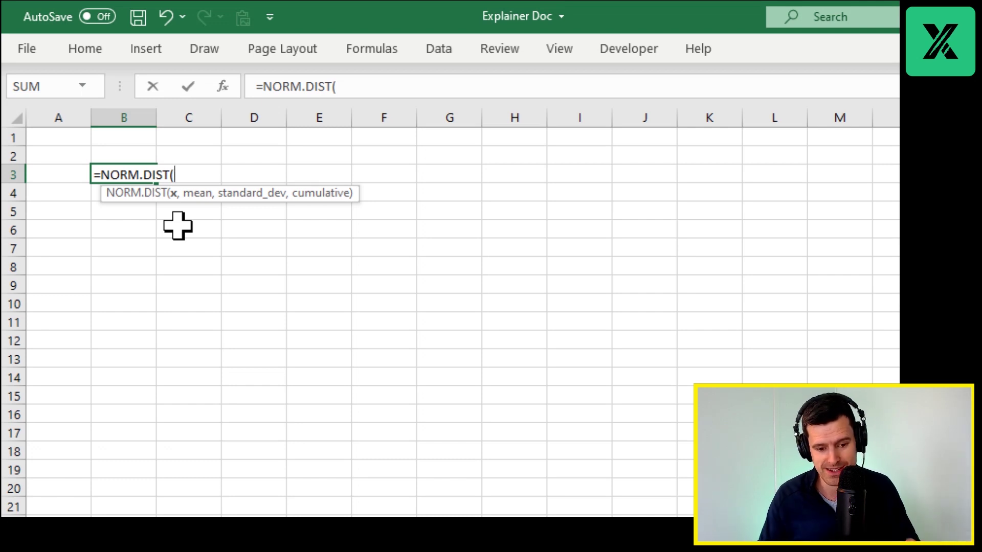
# Complete B3 as =NORM.DIST(5,5,2,1), then reopen the cell for editing.
pyautogui.write('5')
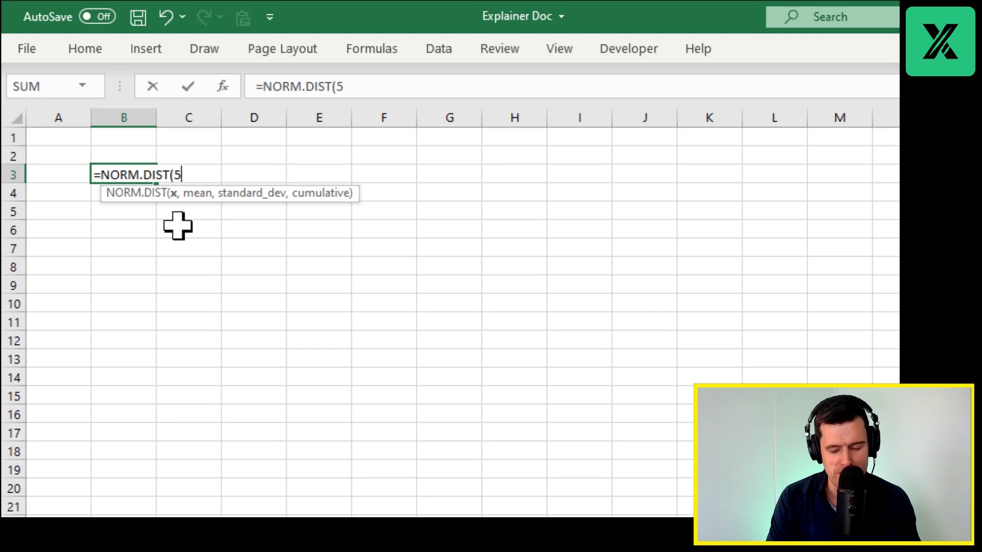
pyautogui.write(',5')
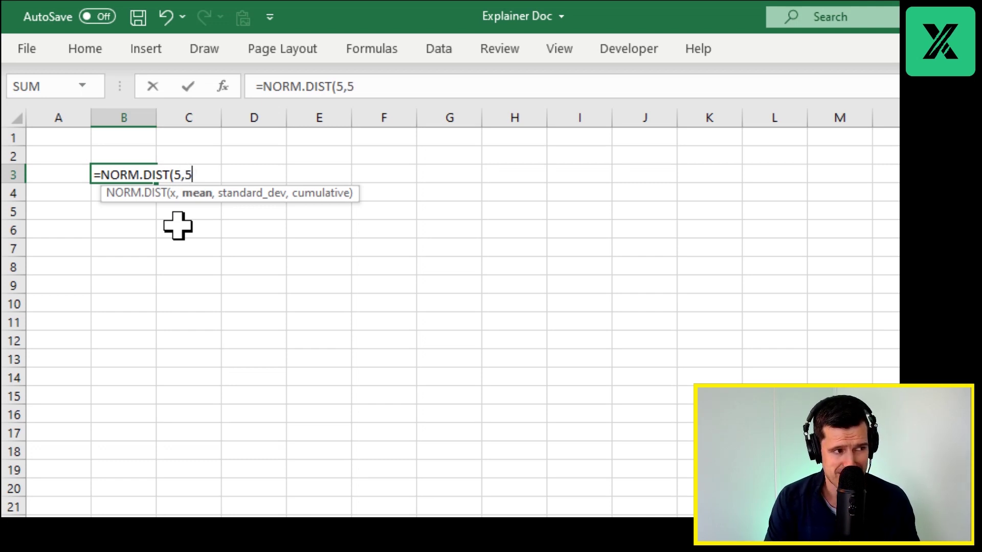
pyautogui.write(',')
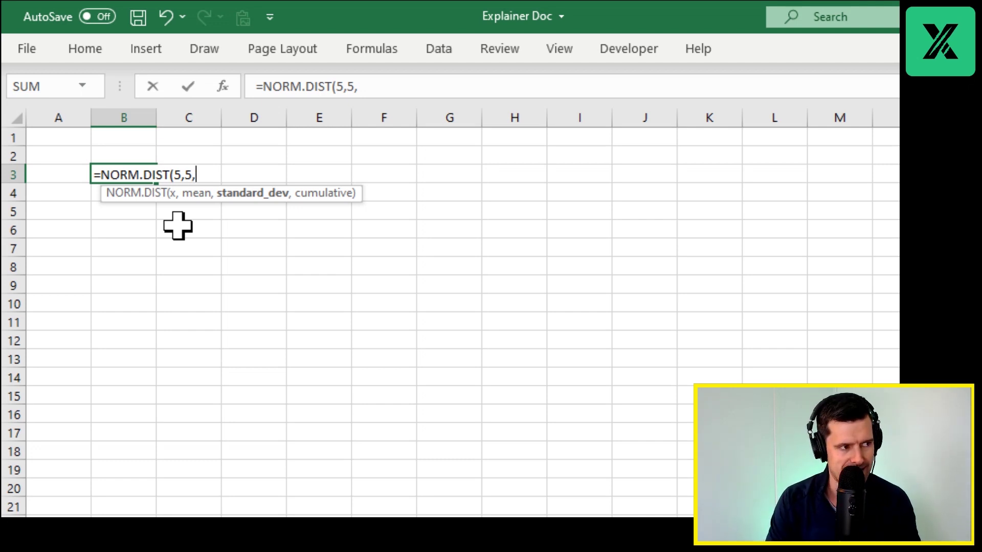
pyautogui.write('2,')
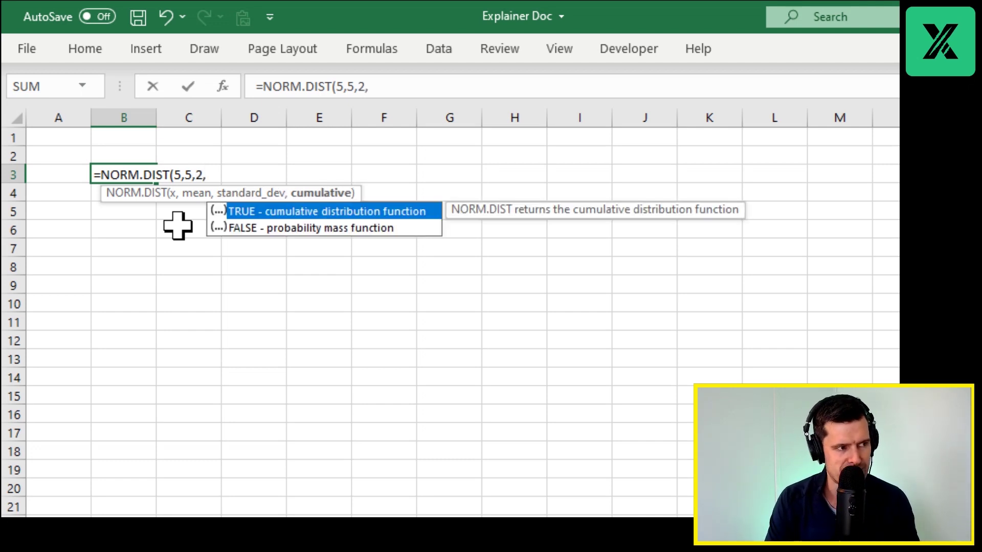
pyautogui.write('1')
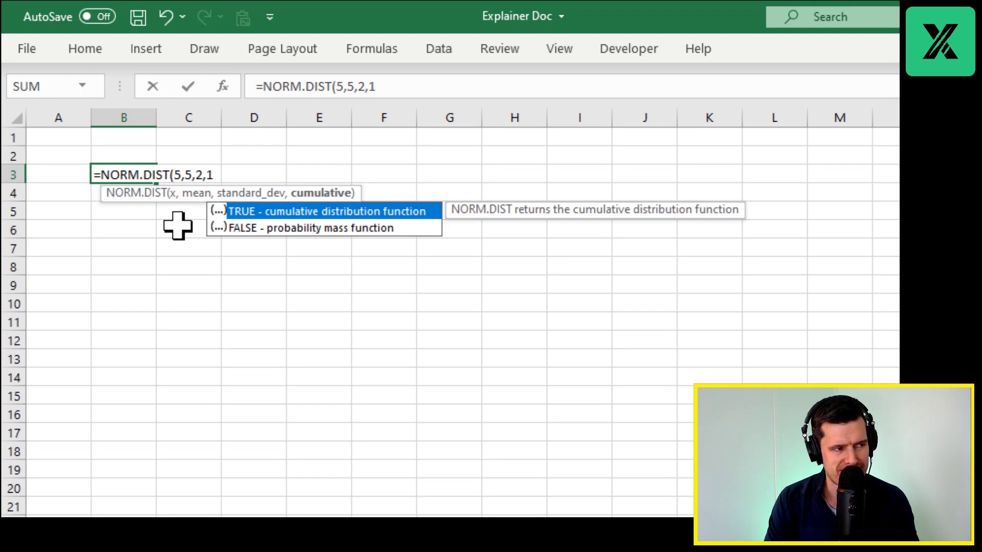
pyautogui.write(')')
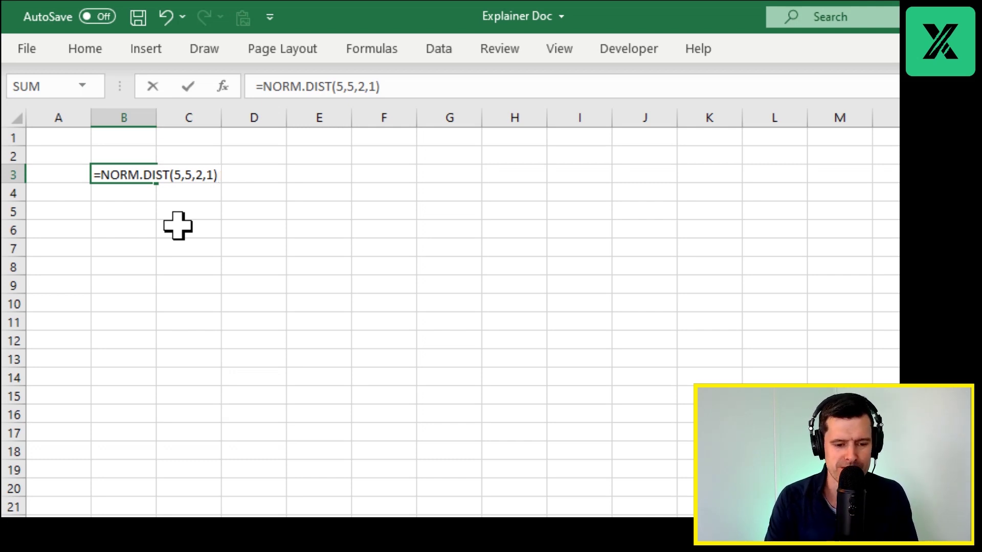
pyautogui.press('Return')
pyautogui.press('Up')
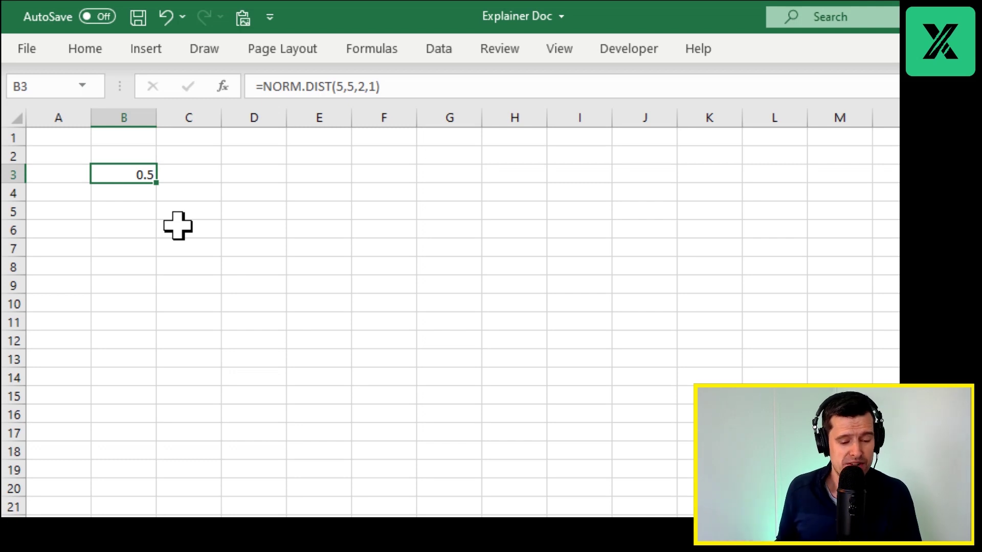
pyautogui.press('F2')
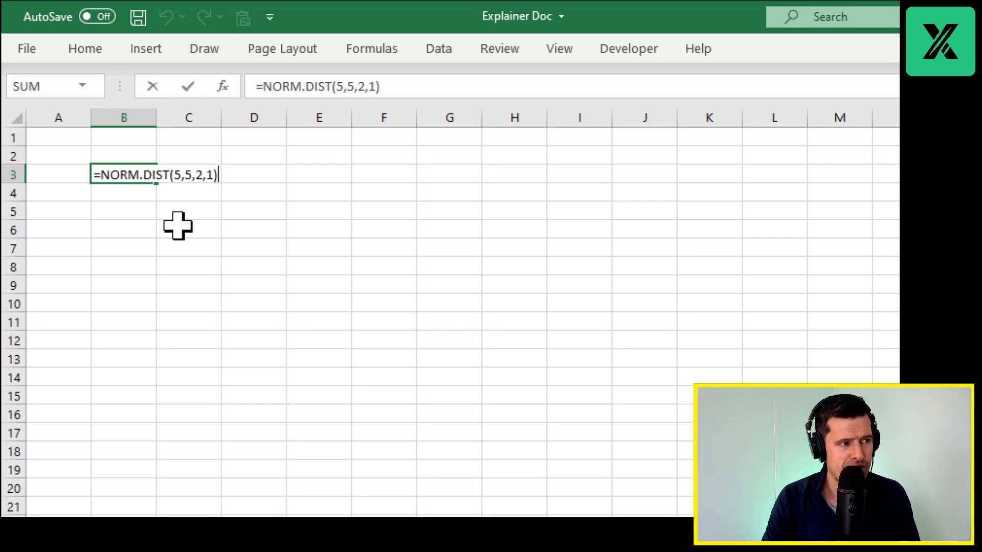
pyautogui.click(185, 175)
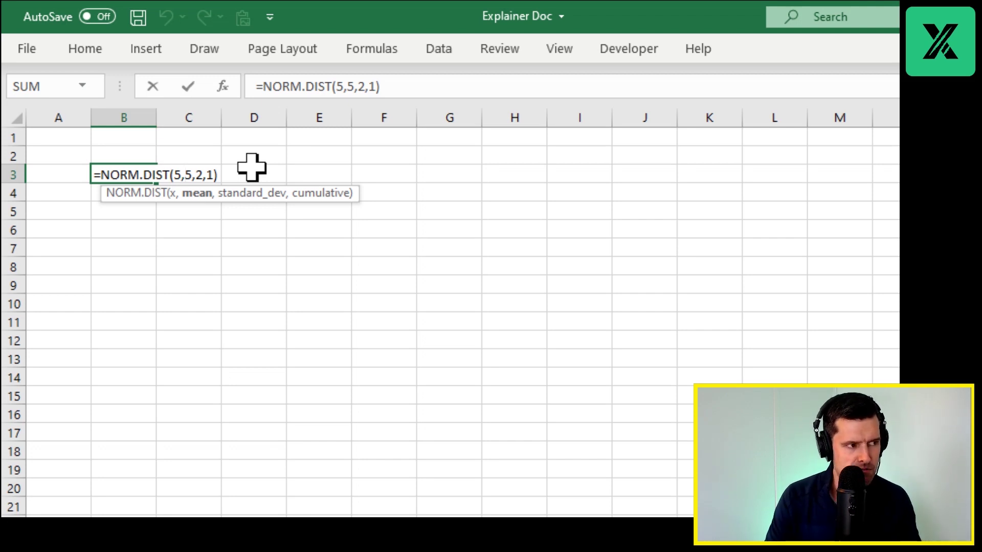
pyautogui.hotkey('shift', 'Tab')
pyautogui.press('Right')
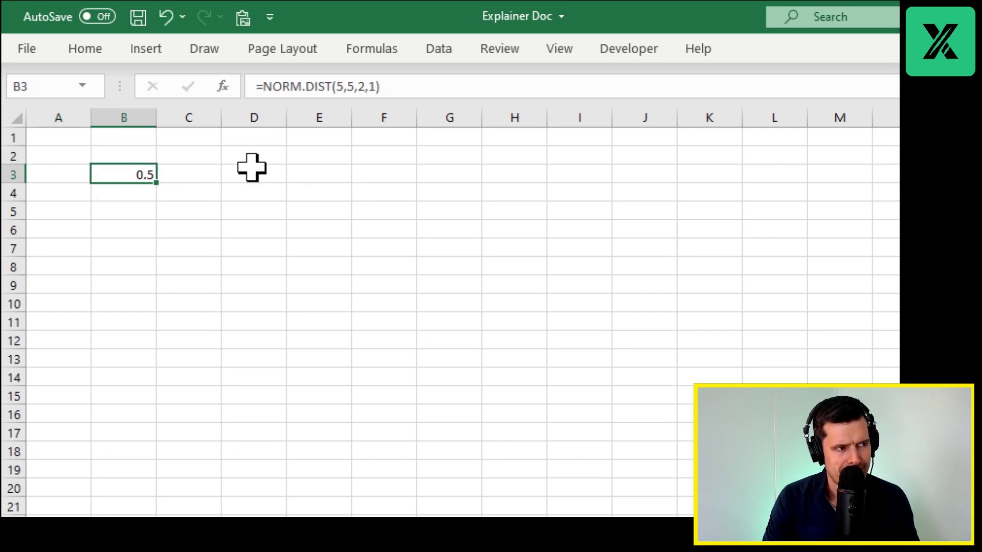
pyautogui.press('F2')
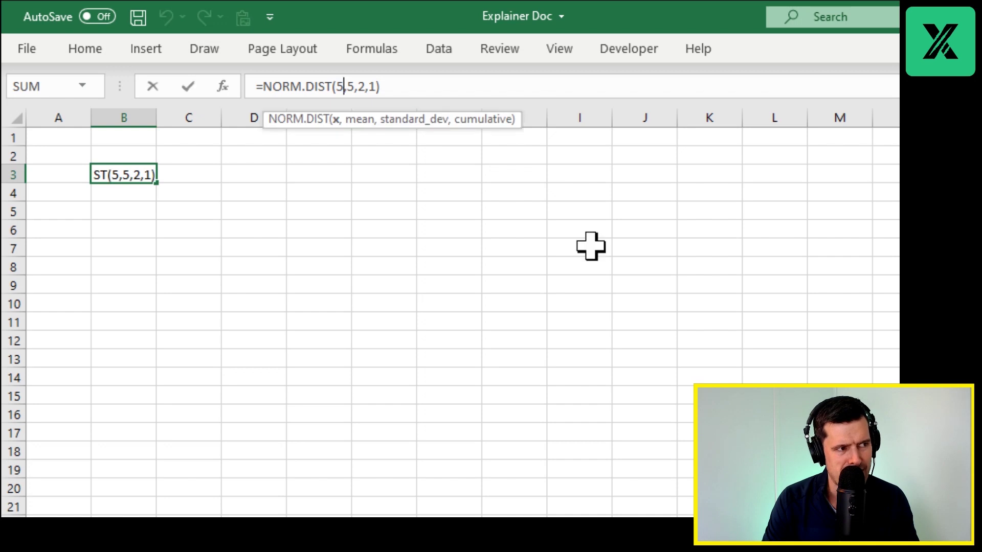
pyautogui.hotkey('shift', 'Tab')
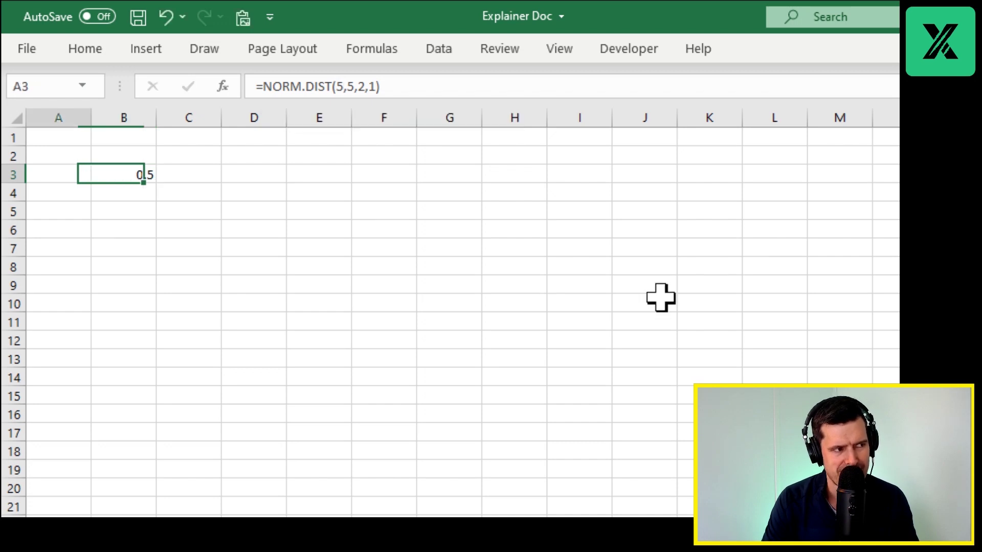
pyautogui.press('Right')
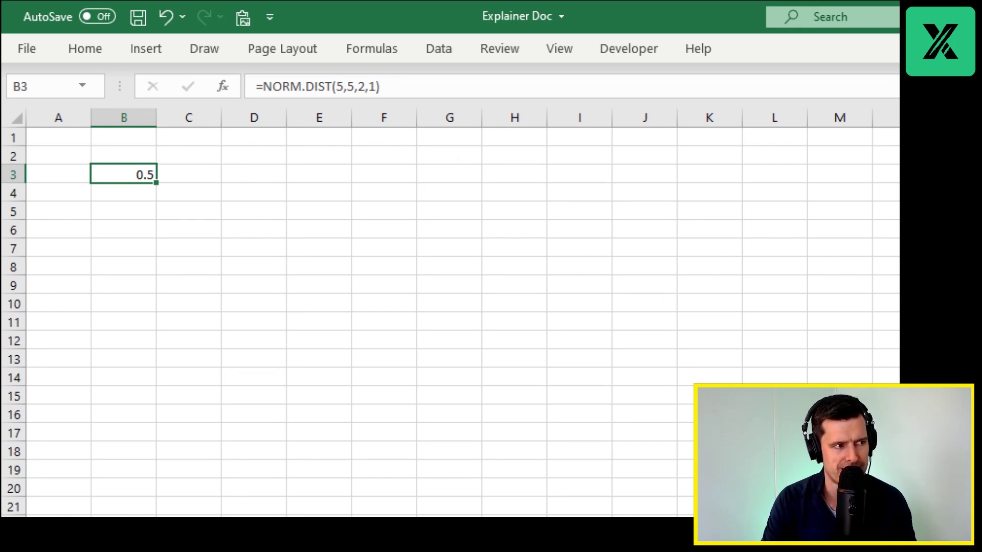
# Change the x argument of B3's NORM.DIST formula to 6, then to 11.
pyautogui.click(344, 86)
pyautogui.press('BackSpace')
pyautogui.write('6')
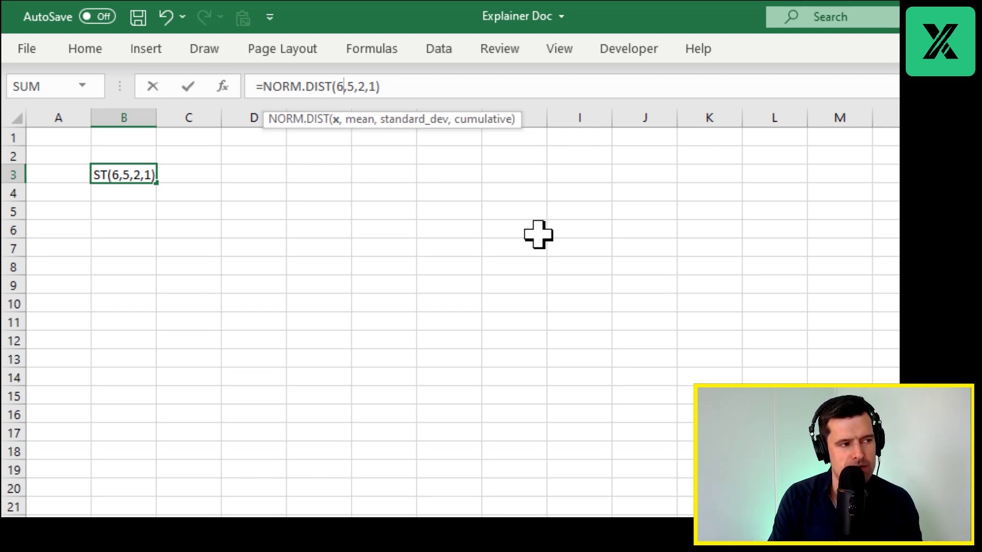
pyautogui.press('Return')
pyautogui.press('Up')
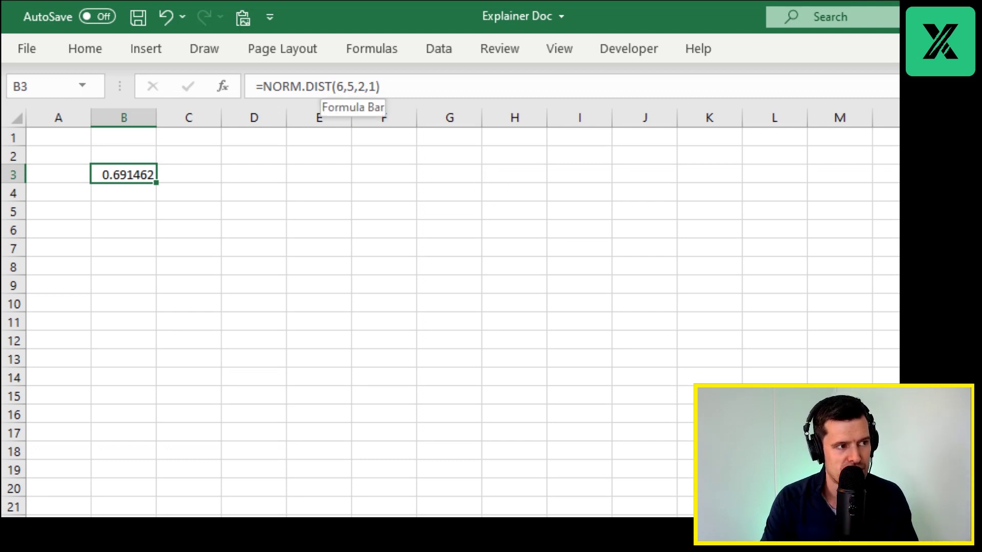
pyautogui.click(344, 87)
pyautogui.press('BackSpace')
pyautogui.write('11')
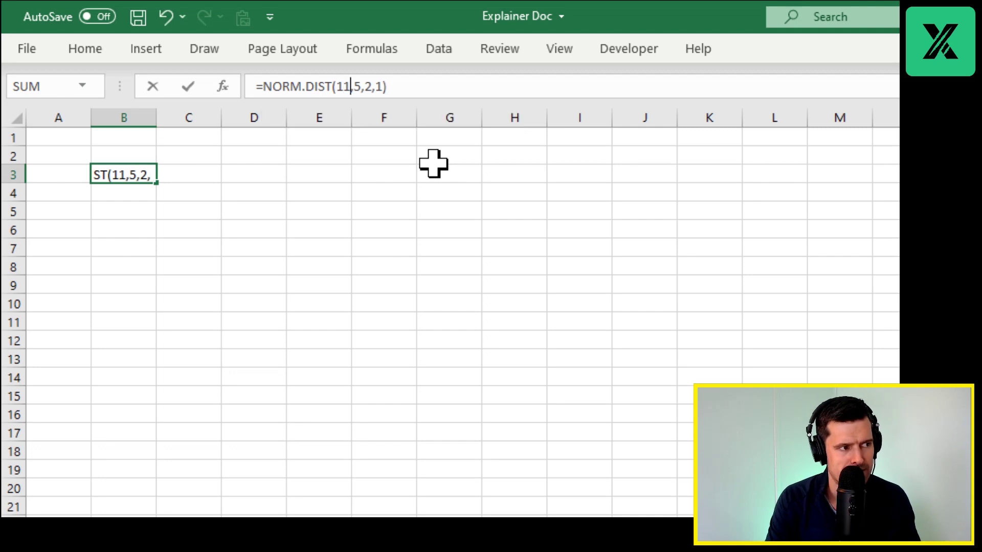
pyautogui.press('Return')
pyautogui.click(104, 178)
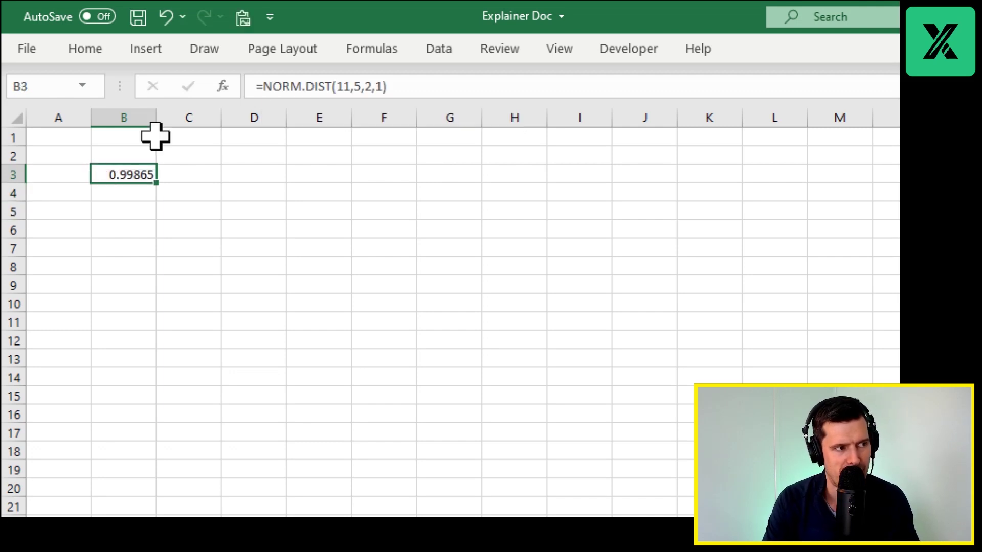
# Change the x argument to 31, then back to 5.
pyautogui.click(344, 87)
pyautogui.press('BackSpace')
pyautogui.write('3')
pyautogui.press('Return')
pyautogui.press('Up')
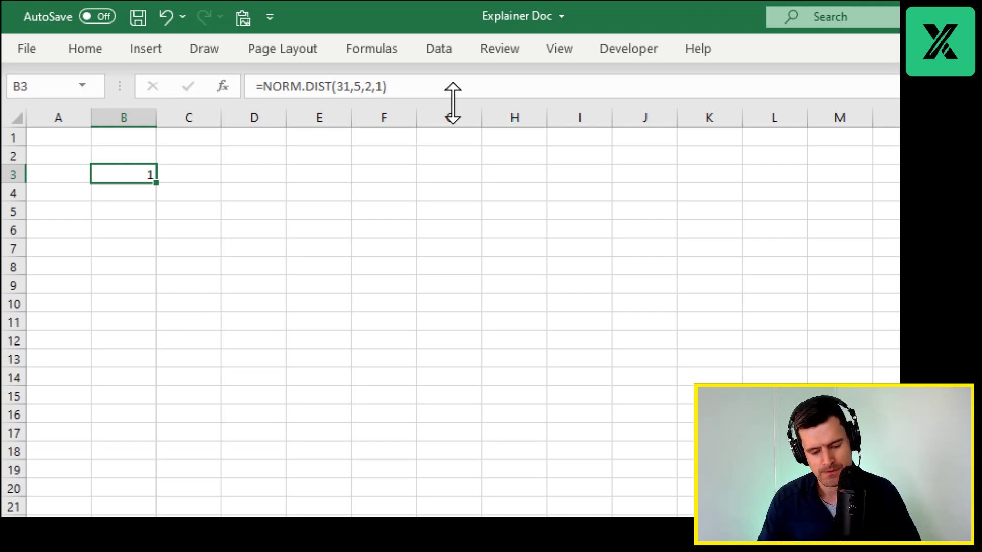
pyautogui.click(343, 86)
pyautogui.press('BackSpace')
pyautogui.press('Delete')
pyautogui.write('5')
pyautogui.press('Return')
pyautogui.press('Up')
# Set the x argument in B3's formula to 3.
pyautogui.click(343, 87)
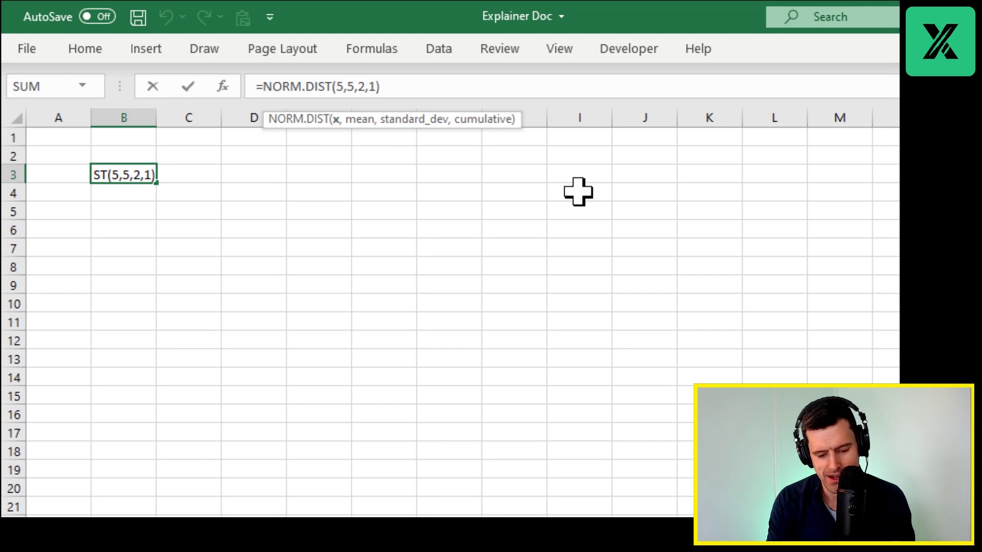
pyautogui.press('BackSpace')
pyautogui.write('3')
pyautogui.press('Return')
pyautogui.press('Up')
pyautogui.click(383, 86)
pyautogui.click(343, 87)
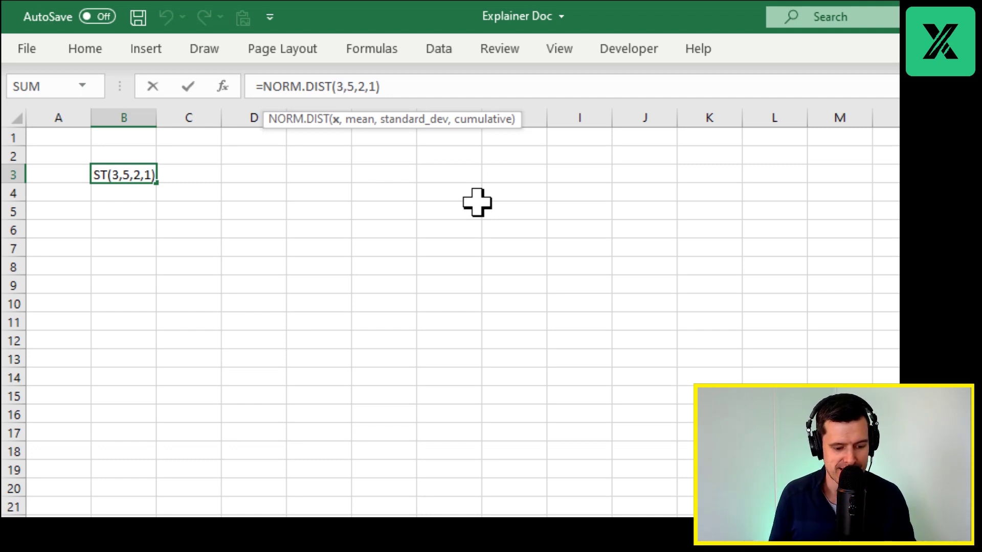
pyautogui.hotkey('ctrl', 'Return')
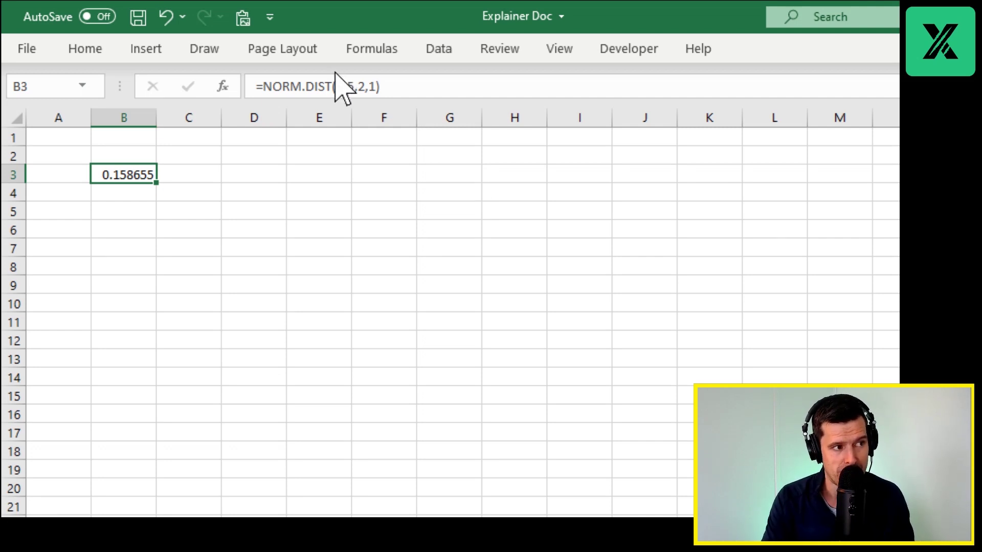
# Set the x argument to 1 so B3 returns 0.02275.
pyautogui.click(343, 87)
pyautogui.press('BackSpace')
pyautogui.write('1')
pyautogui.press('Return')
pyautogui.press('Up')
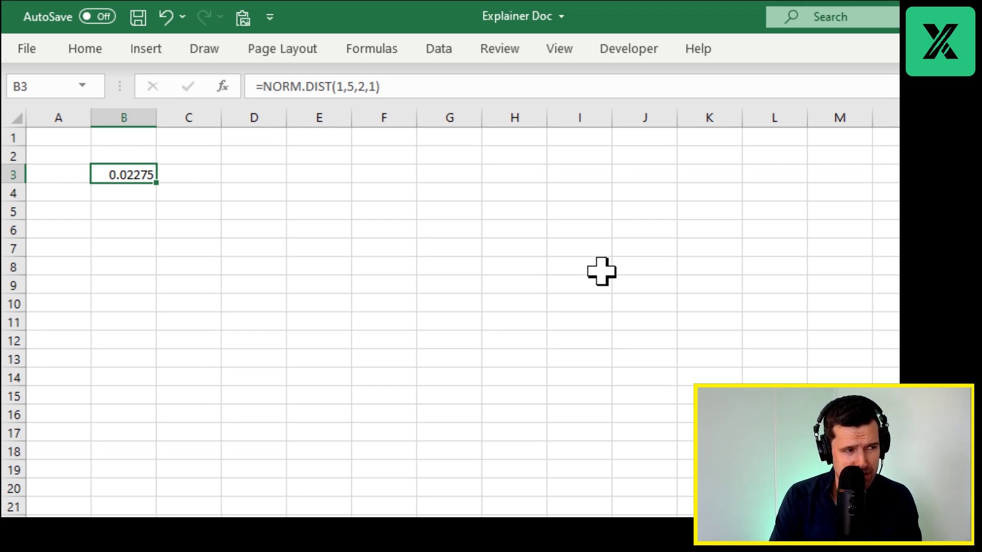
pyautogui.press('Right')
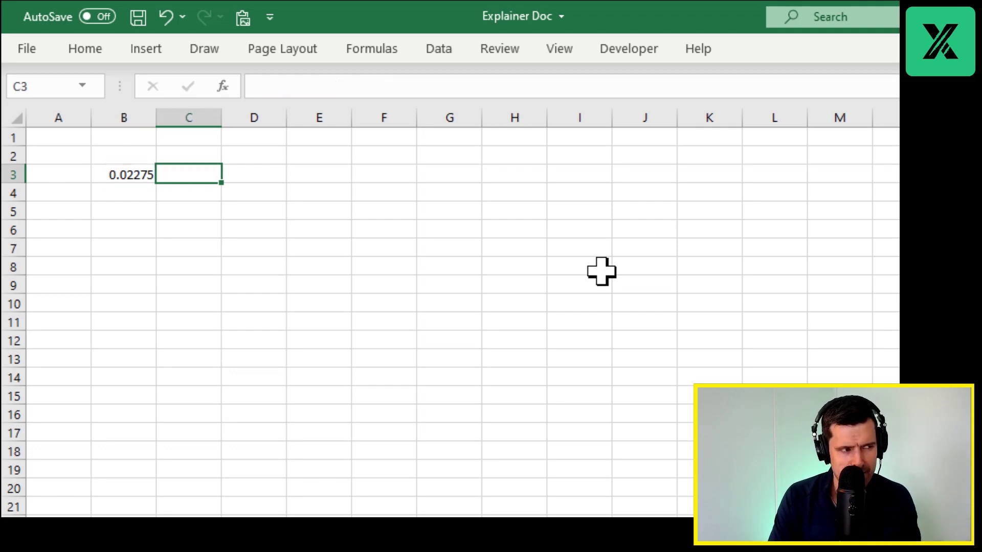
pyautogui.press('Right')
pyautogui.press('Down')
pyautogui.press('Up')
pyautogui.press('Left')
pyautogui.press('Left')
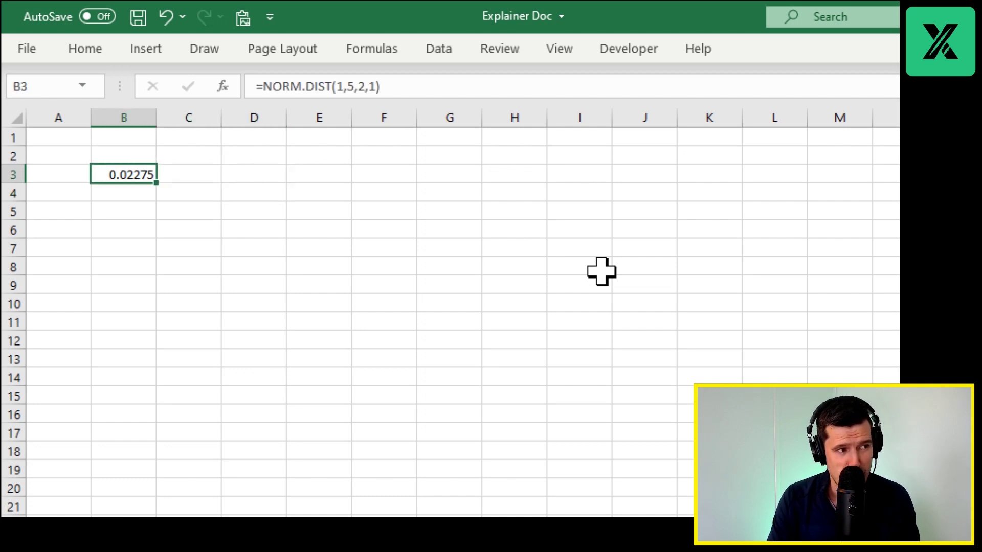
# Type the labels X, Mean and SD into D3:D5.
pyautogui.click(242, 173)
pyautogui.write('X')
pyautogui.press('Return')
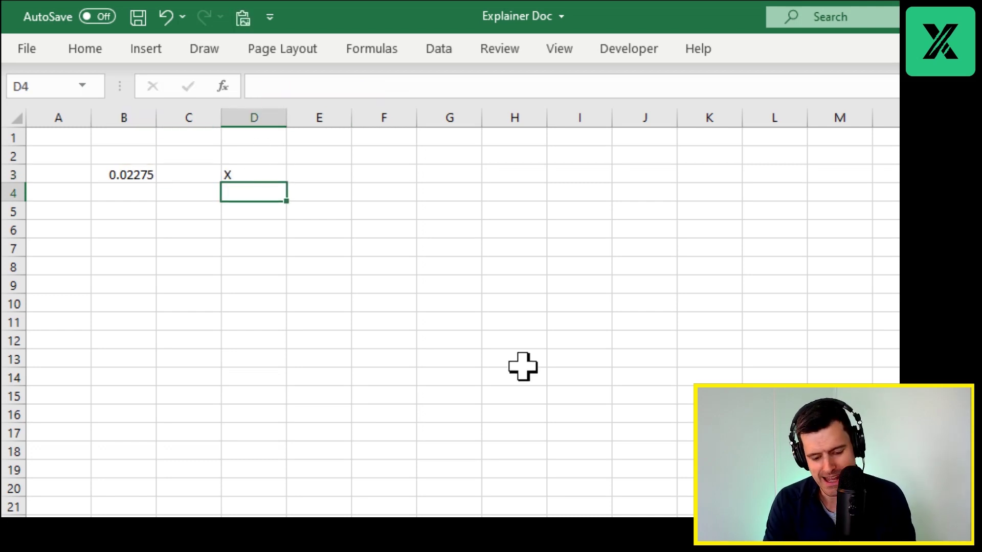
pyautogui.write('MEan')
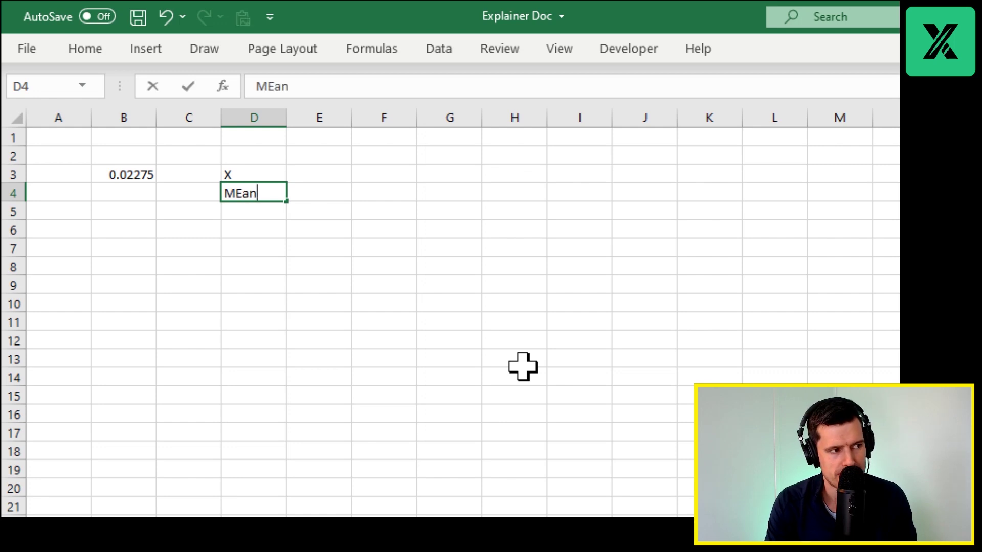
pyautogui.press('BackSpace')
pyautogui.press('BackSpace')
pyautogui.write('e')
pyautogui.press('BackSpace')
pyautogui.press('BackSpace')
pyautogui.write('ean')
pyautogui.press('Return')
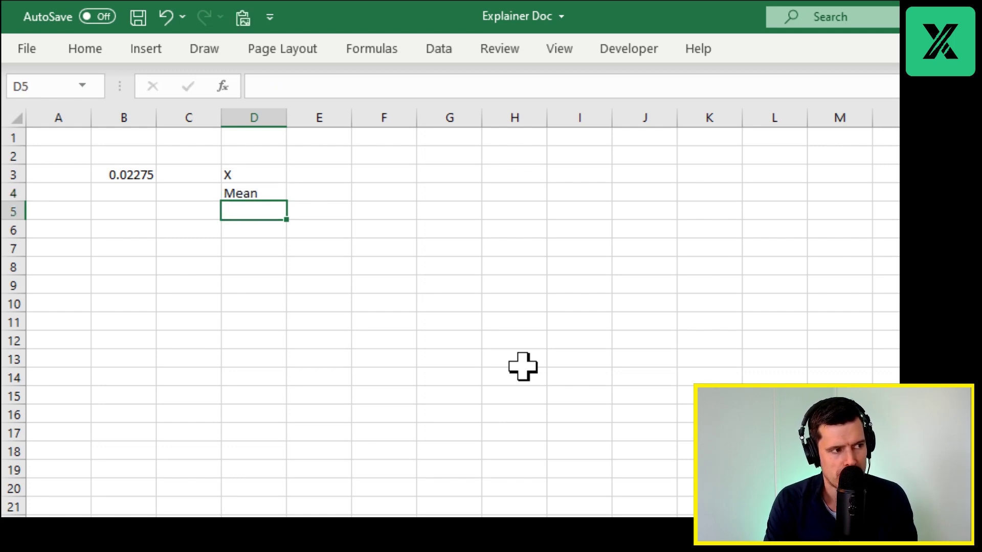
pyautogui.write('Sta')
pyautogui.press('BackSpace')
pyautogui.press('BackSpace')
pyautogui.write('S')
pyautogui.press('BackSpace')
pyautogui.write('D')
pyautogui.hotkey('ctrl', 'Return')
# Apply All Borders to the input table D3:E5.
pyautogui.press('Up')
pyautogui.press('Up')
pyautogui.hotkey('shift', 'Right')
pyautogui.hotkey('shift', 'Down')
pyautogui.hotkey('shift', 'Down')
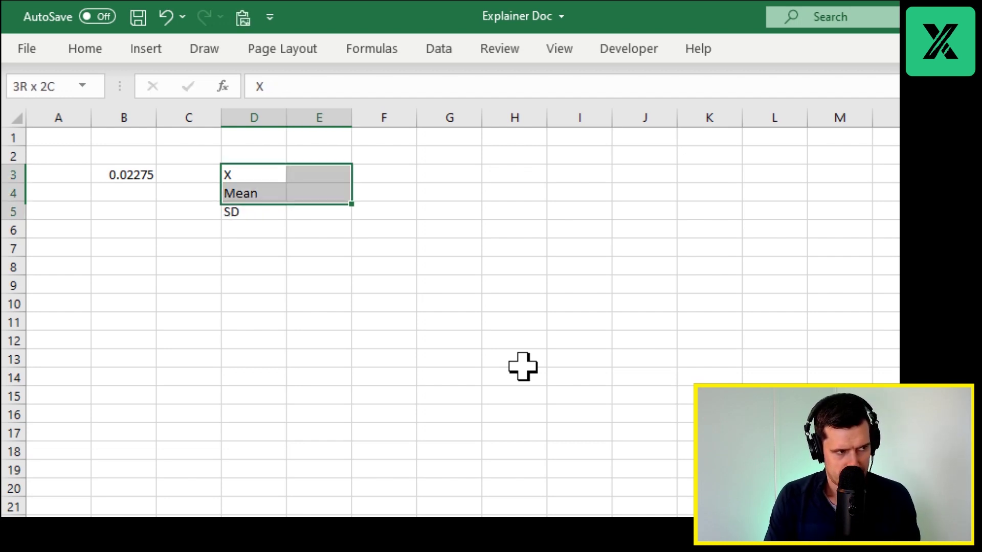
pyautogui.hotkey('alt', 'h')
pyautogui.press('b')
pyautogui.press('a')
pyautogui.press('Left')
pyautogui.press('Left')
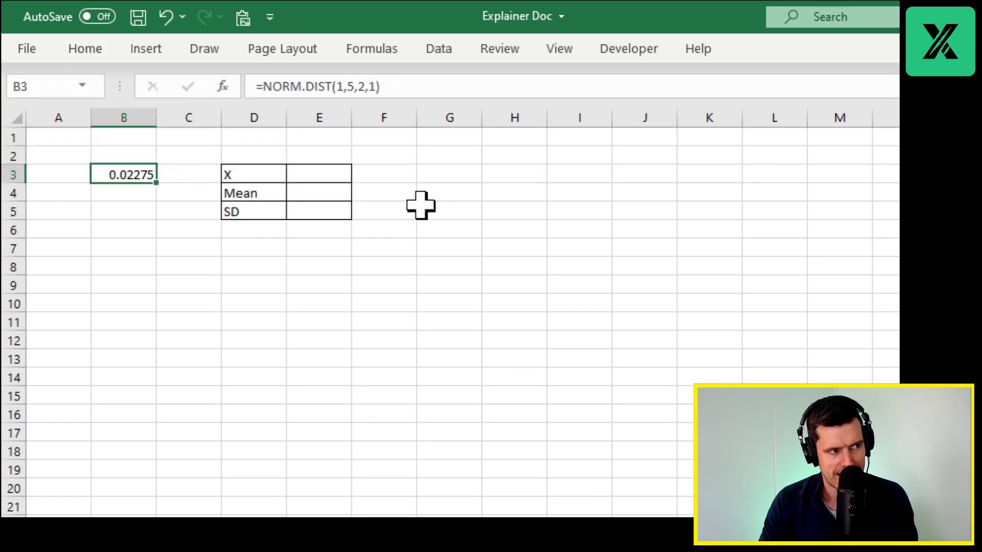
# Replace B3's hard-coded 1, 5 and 2 with references to E3, E4 and E5.
pyautogui.press('F2')
pyautogui.press('BackSpace')
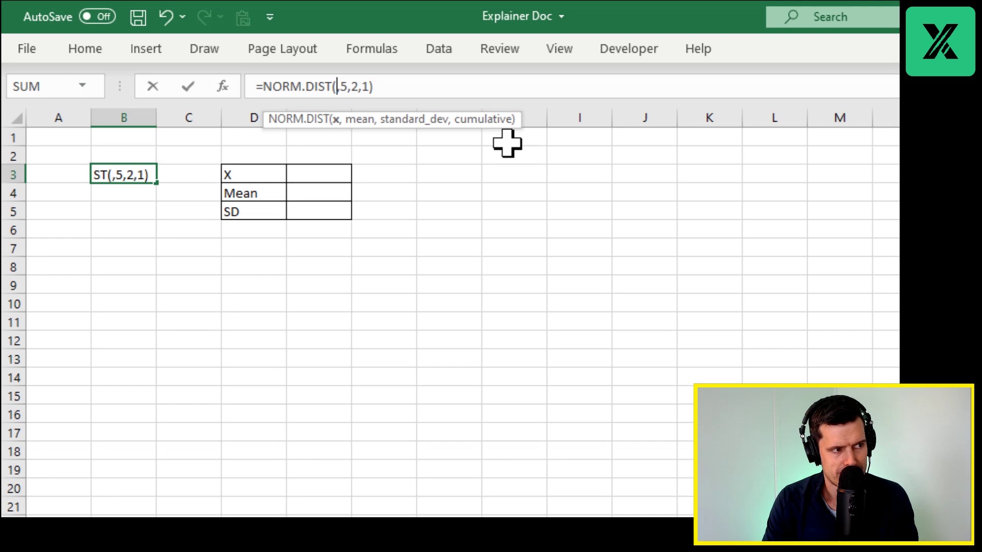
pyautogui.click(291, 170)
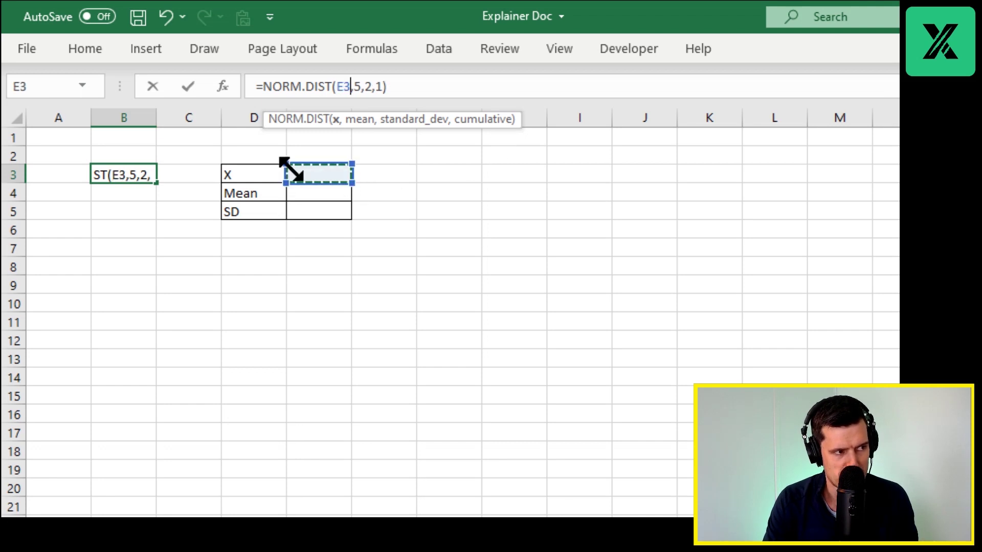
pyautogui.press('Right')
pyautogui.press('Right')
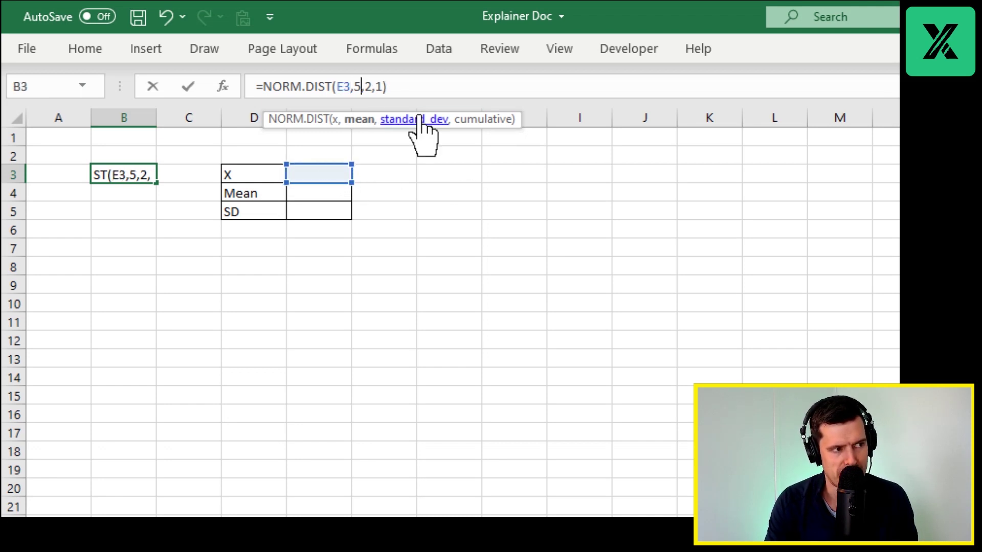
pyautogui.press('BackSpace')
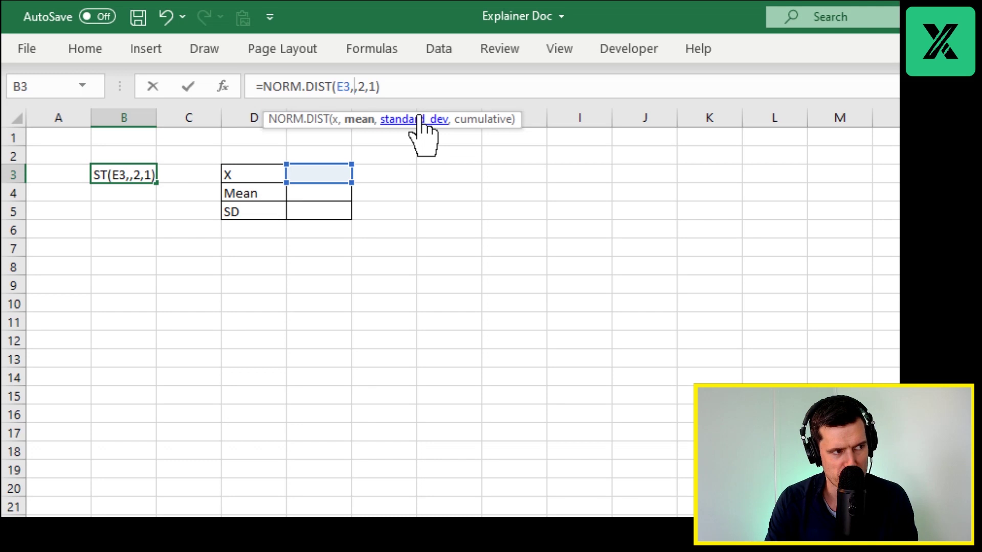
pyautogui.click(324, 191)
pyautogui.press('Right')
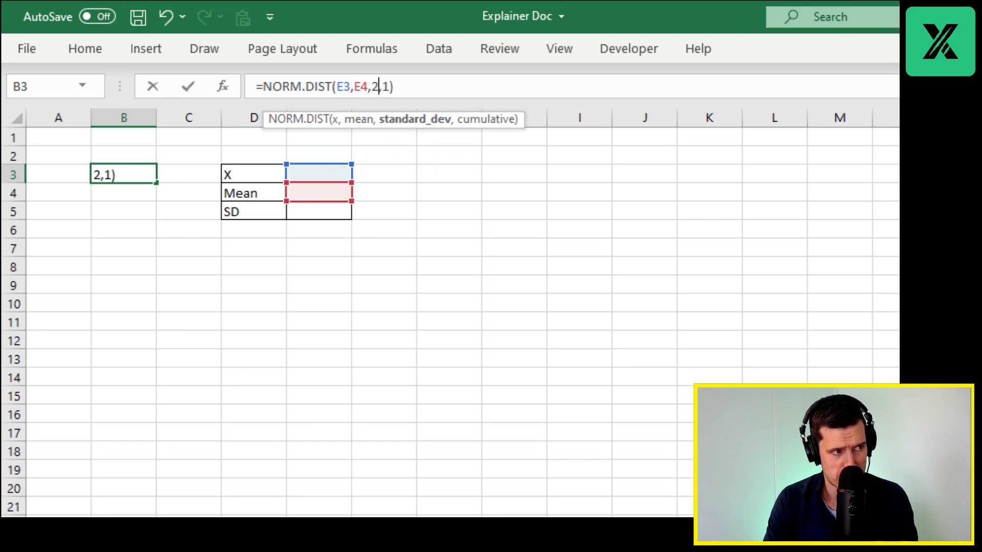
pyautogui.press('BackSpace')
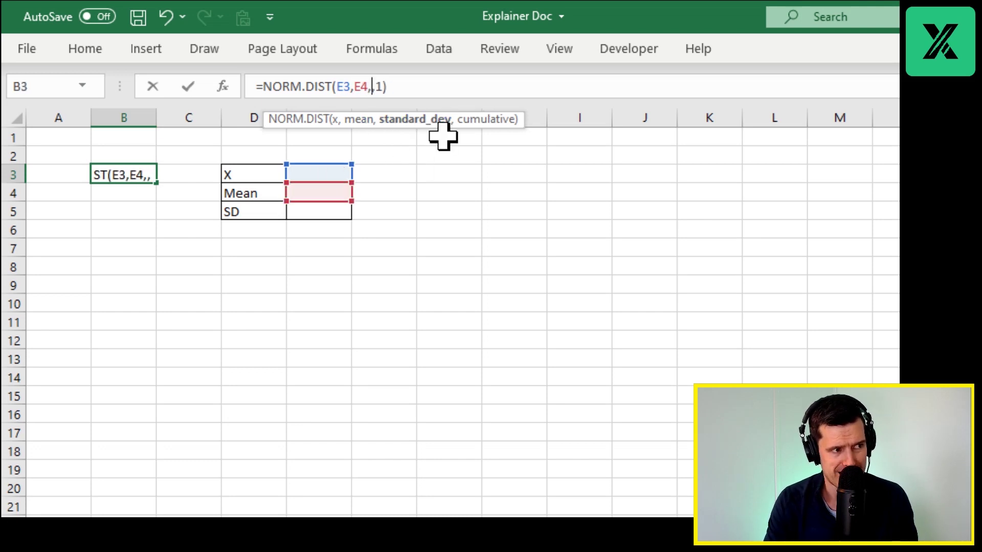
pyautogui.click(305, 210)
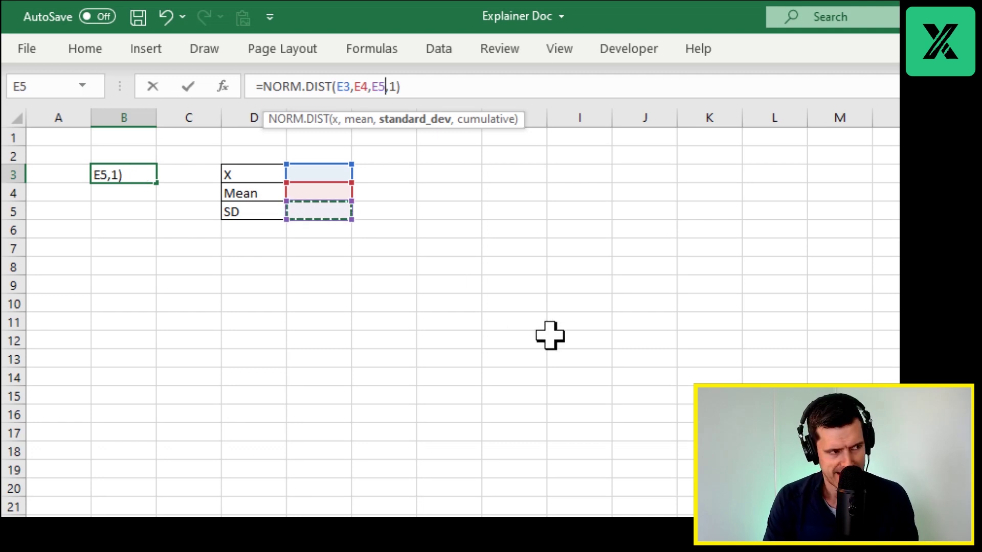
pyautogui.press('Return')
pyautogui.press('Up')
pyautogui.press('Right')
pyautogui.press('Right')
pyautogui.press('Right')
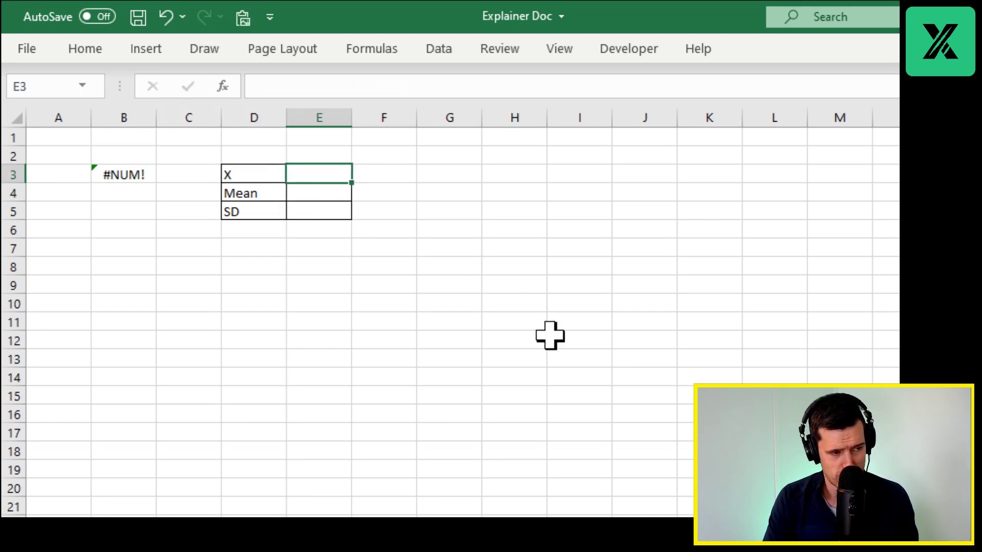
# Enter X 5, Mean 5 and SD 2 into E3:E5.
pyautogui.write('5')
pyautogui.press('Return')
pyautogui.write('5')
pyautogui.press('Return')
pyautogui.write('2')
pyautogui.press('Return')
pyautogui.press('Up')
pyautogui.press('Up')
pyautogui.press('Up')
pyautogui.press('Left')
pyautogui.press('Left')
pyautogui.press('Left')
pyautogui.press('Right')
pyautogui.press('Right')
pyautogui.press('Right')
# Try X values 8, 2 and 6 in E3 to see B3's probability change.
pyautogui.write('8')
pyautogui.press('Return')
pyautogui.press('Up')
pyautogui.write('2')
pyautogui.press('Return')
pyautogui.press('Up')
pyautogui.write('6')
pyautogui.press('Return')
pyautogui.press('Up')
pyautogui.press('Return')
pyautogui.press('Up')
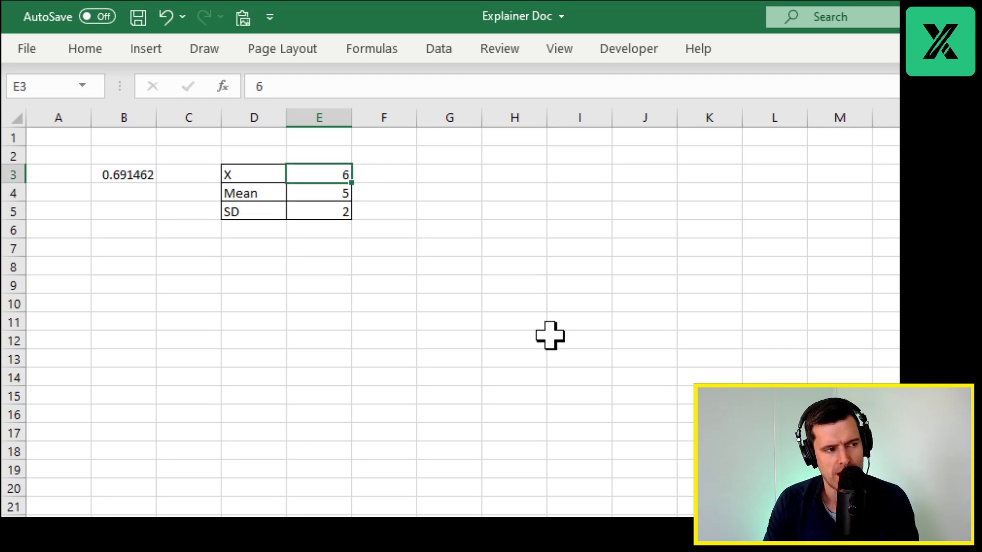
# Change the standard deviation in E5 to 20.
pyautogui.press('Down')
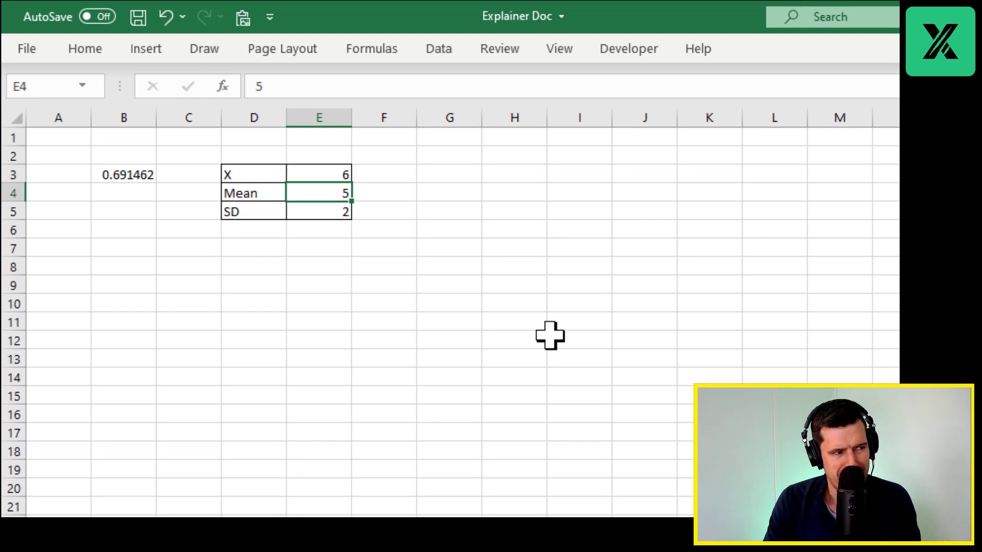
pyautogui.press('Down')
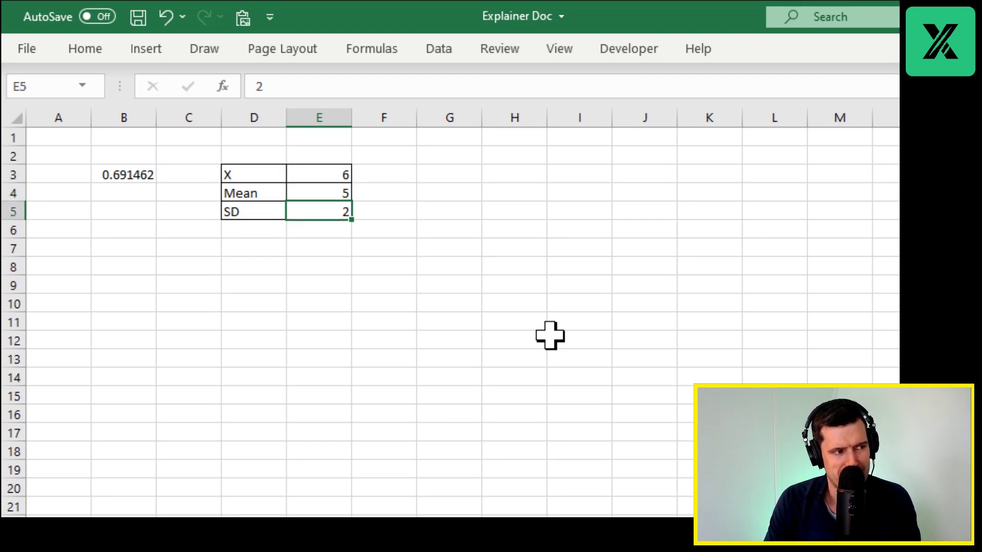
pyautogui.press('Up')
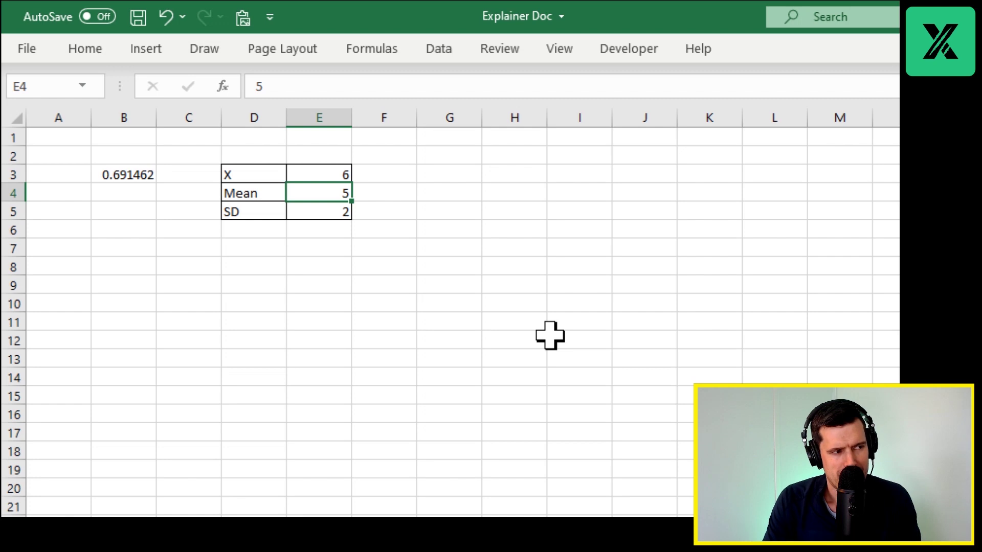
pyautogui.press('Down')
pyautogui.press('Left')
pyautogui.press('Right')
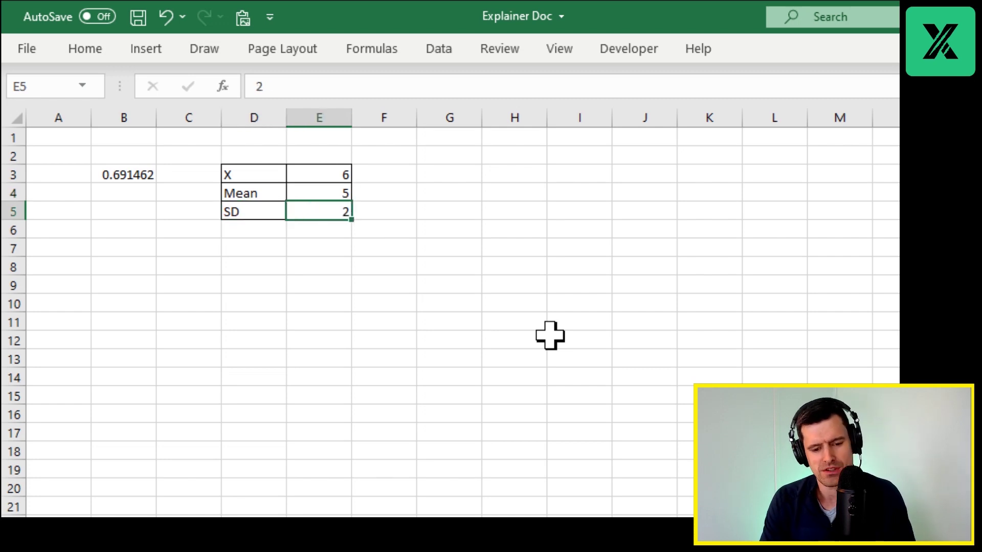
pyautogui.press('Up')
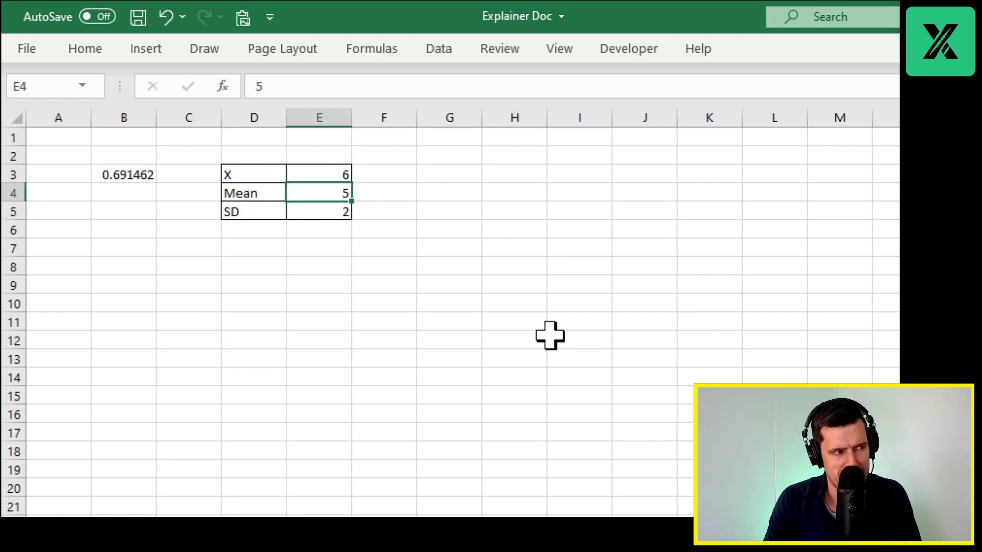
pyautogui.press('Up')
pyautogui.press('Down')
pyautogui.press('Down')
pyautogui.write('20')
pyautogui.press('Return')
pyautogui.press('Up')
# Try X values 7, 8 and 9, finishing with X 12 for 0.636831.
pyautogui.press('Up')
pyautogui.press('Up')
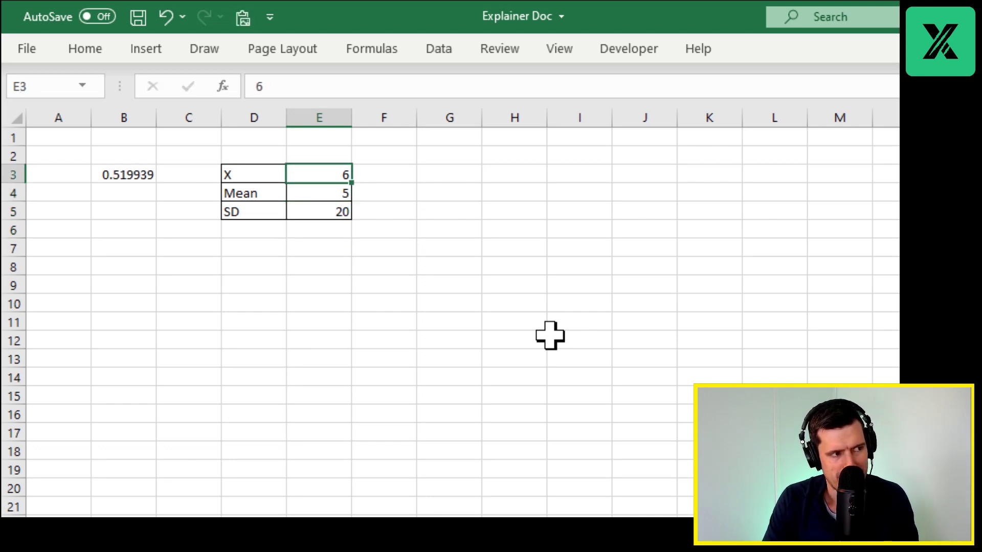
pyautogui.write('7')
pyautogui.press('Return')
pyautogui.press('Up')
pyautogui.write('8')
pyautogui.press('Return')
pyautogui.press('Up')
pyautogui.write('9')
pyautogui.press('Return')
pyautogui.press('Up')
pyautogui.write('12')
pyautogui.press('Return')
pyautogui.press('Up')
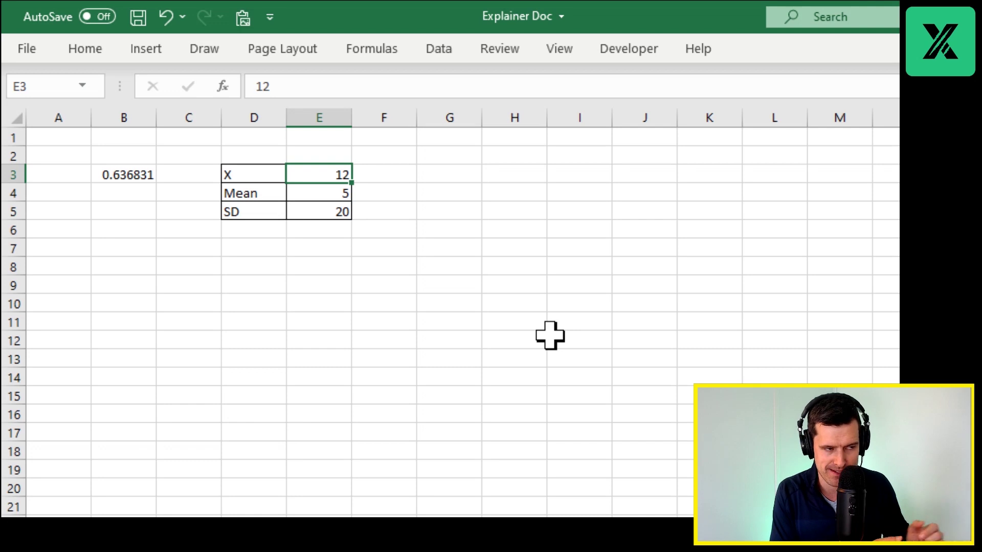
# Set the SD in E5 back to 2, giving 0.999767 in B3.
pyautogui.press('Down')
pyautogui.press('Down')
pyautogui.press('Up')
pyautogui.press('Down')
pyautogui.write('2')
pyautogui.press('Return')
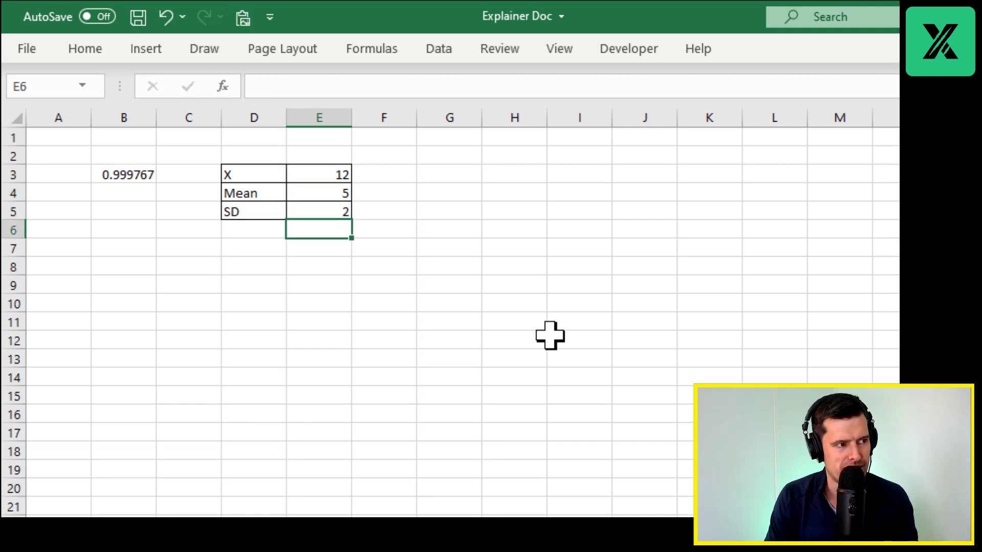
pyautogui.press('Down')
pyautogui.press('Down')
# Move the selection to B9 to begin the x list.
pyautogui.press('Left')
pyautogui.press('Left')
pyautogui.press('Left')
pyautogui.press('Right')
pyautogui.press('Right')
pyautogui.press('Right')
pyautogui.press('Left')
pyautogui.press('Left')
pyautogui.press('Left')
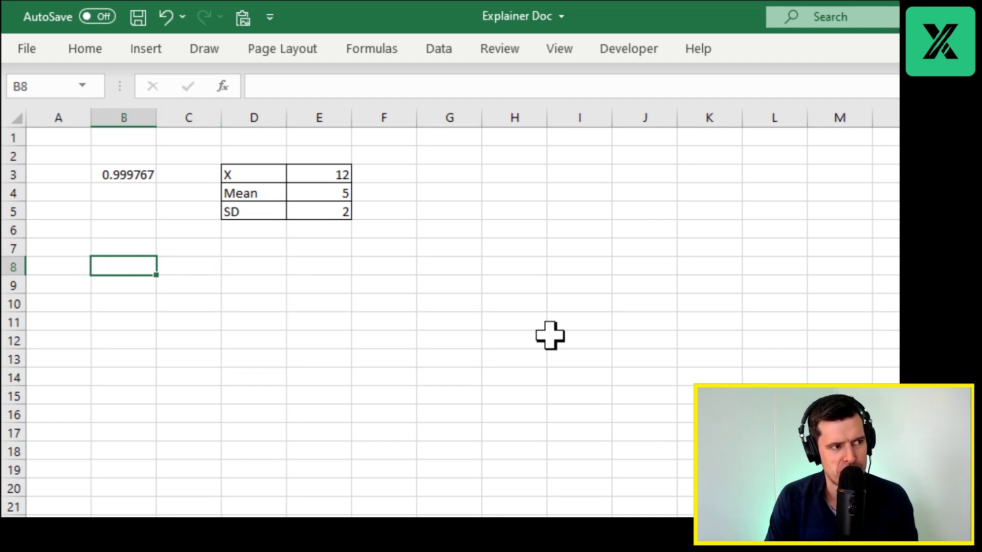
pyautogui.press('Down')
pyautogui.press('Down')
pyautogui.press('Up')
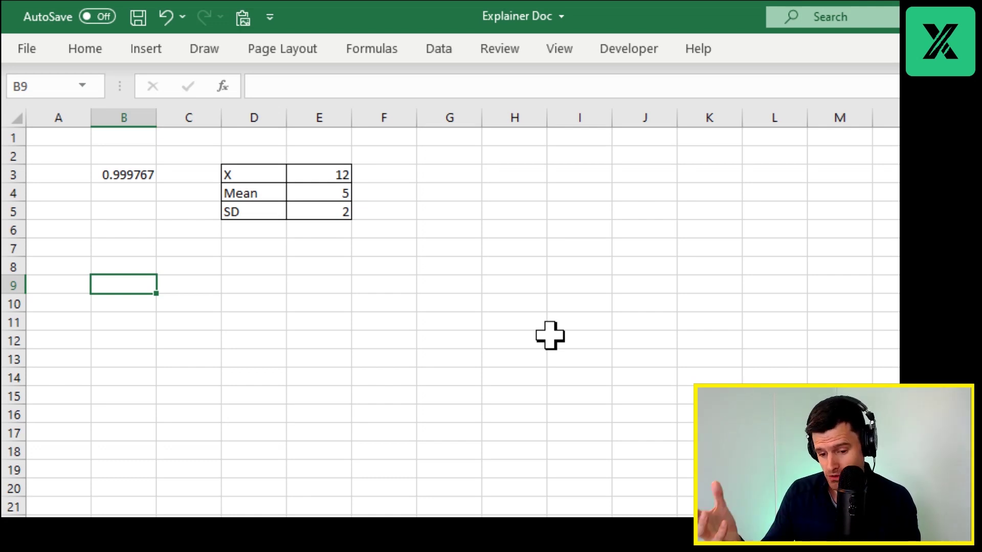
pyautogui.press('Down')
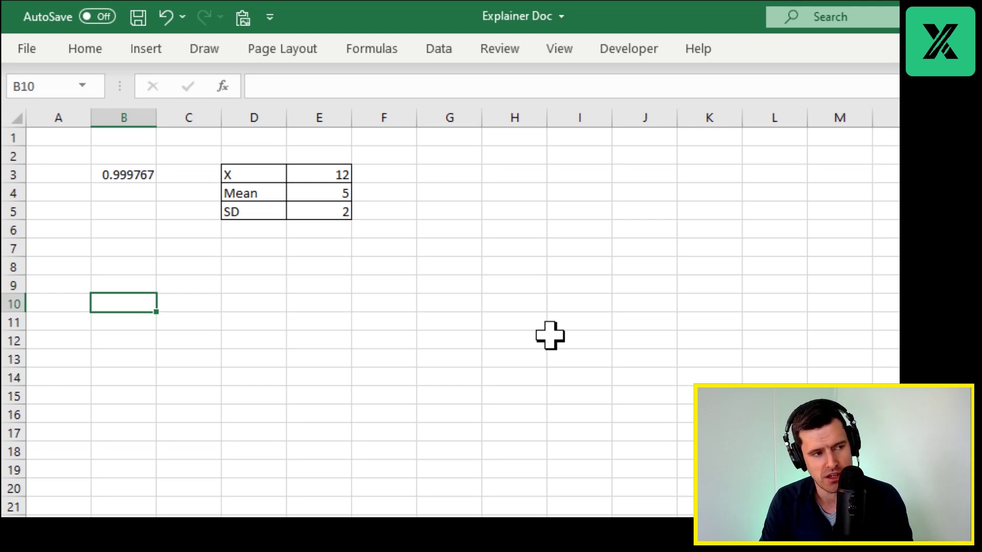
pyautogui.press('Up')
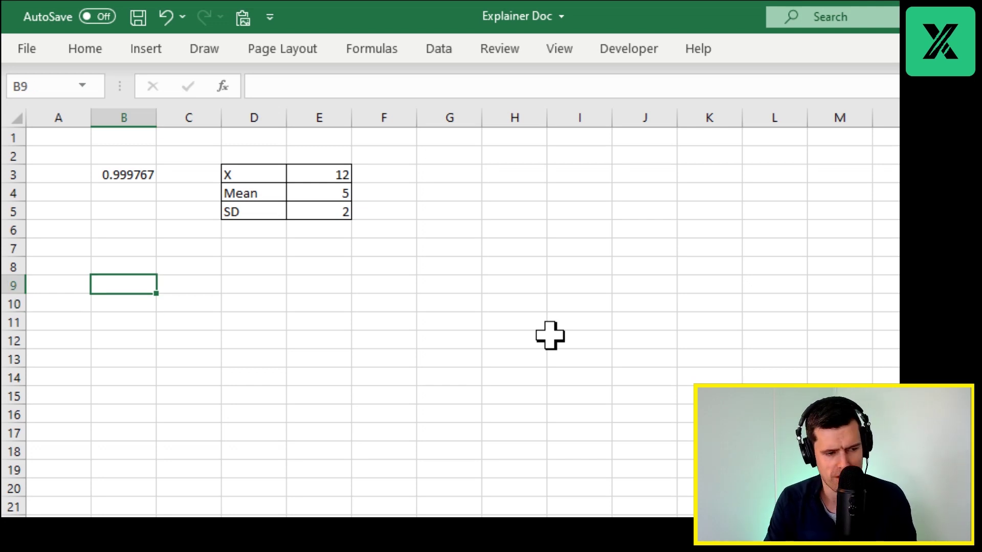
# Start the x column in B9 with 1, 2 and a =ROW()-8 counter formula.
pyautogui.write('1')
pyautogui.press('Return')
pyautogui.write('2')
pyautogui.press('Return')
pyautogui.press('Up')
pyautogui.press('Up')
pyautogui.write('=row(')
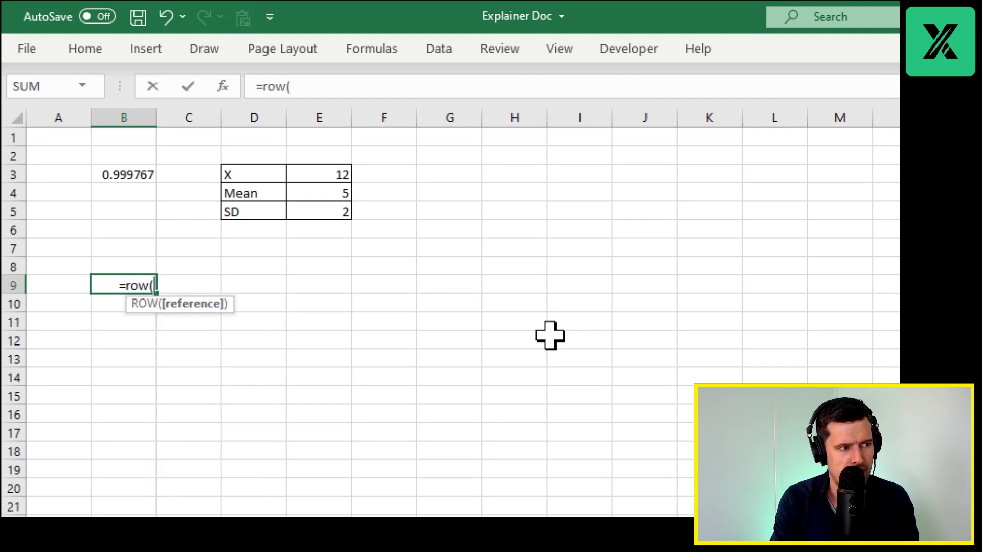
pyautogui.write(')-8')
pyautogui.press('Return')
# Turn B9:B20 into plain x values 1 to 12 with Paste Special Values.
pyautogui.press('Up')
pyautogui.hotkey('shift', 'Down')
pyautogui.hotkey('shift', 'Down')
pyautogui.hotkey('shift', 'Down')
pyautogui.hotkey('shift', 'Down')
pyautogui.hotkey('shift', 'Down')
pyautogui.hotkey('shift', 'Down')
pyautogui.hotkey('shift', 'Down')
pyautogui.hotkey('shift', 'Down')
pyautogui.hotkey('shift', 'Down')
pyautogui.hotkey('shift', 'Down')
pyautogui.hotkey('shift', 'Down')
pyautogui.hotkey('shift', 'Down')
pyautogui.hotkey('shift', 'Down')
pyautogui.hotkey('shift', 'Down')
pyautogui.hotkey('shift', 'Down')
pyautogui.hotkey('shift', 'Down')
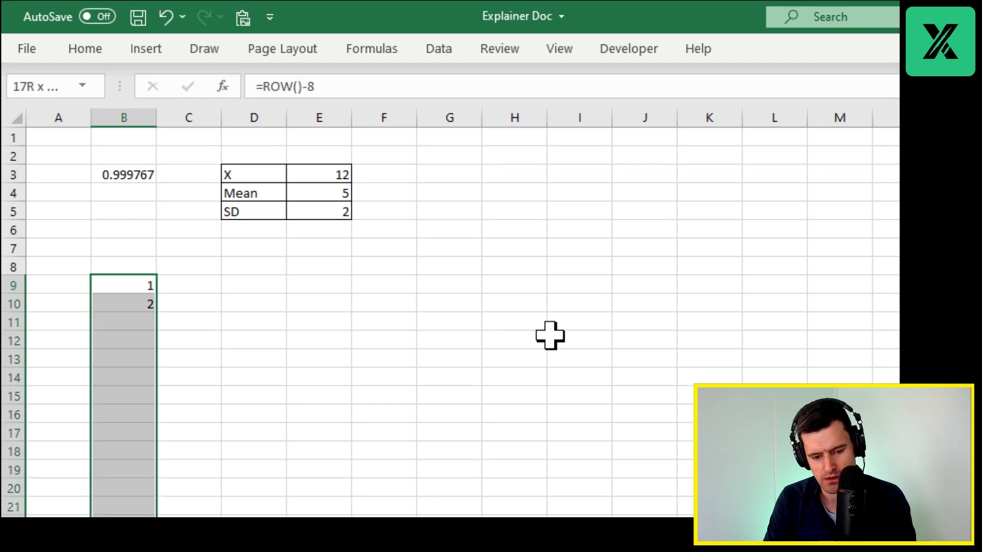
pyautogui.hotkey('shift', 'Up')
pyautogui.hotkey('shift', 'Up')
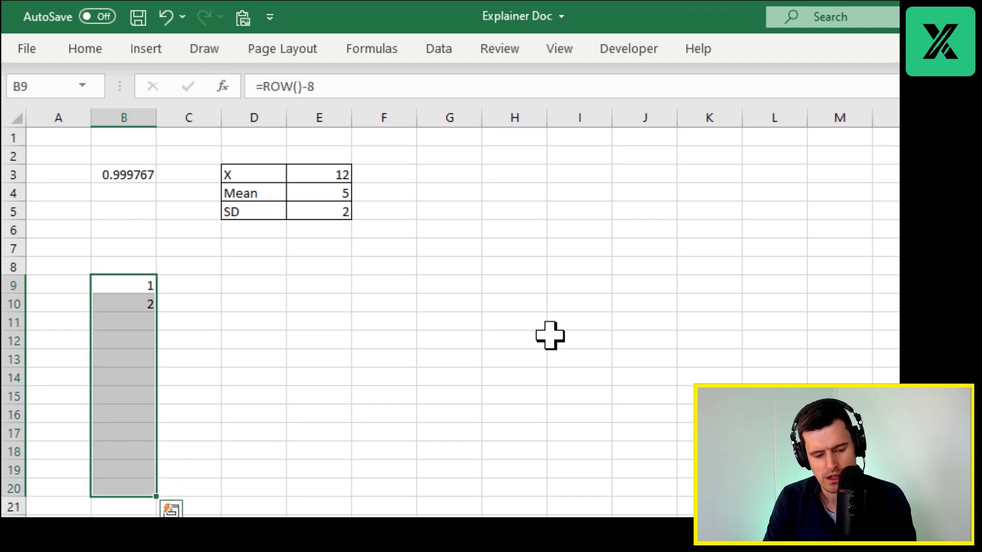
pyautogui.hotkey('ctrl', 'c')
pyautogui.hotkey('ctrl', 'alt', 'v')
pyautogui.press('v')
pyautogui.press('Return')
pyautogui.press('Escape')
# Link C8 to the NORM.DIST result with =B3, showing 0.999767.
pyautogui.press('Up')
pyautogui.press('Right')
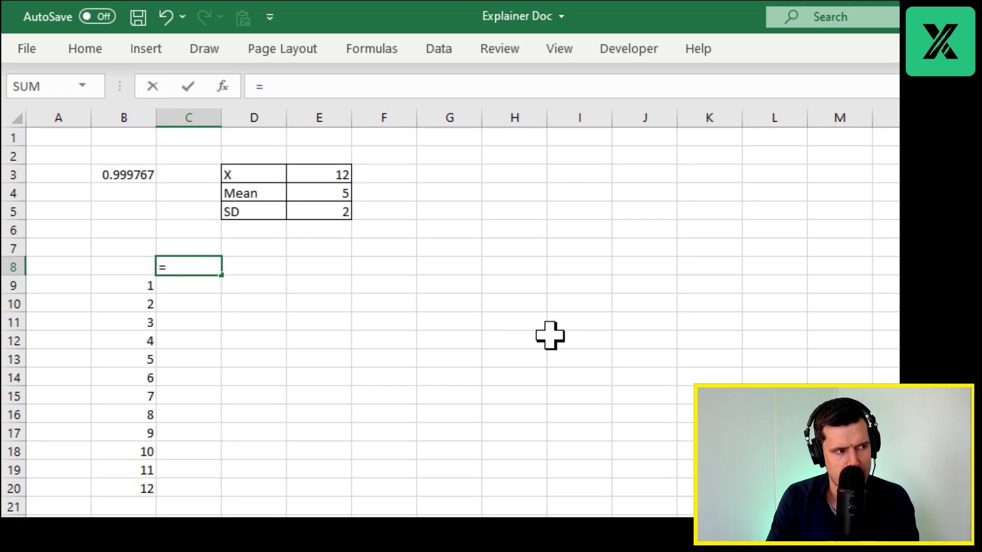
pyautogui.write('=')
pyautogui.press('Up')
pyautogui.press('Up')
pyautogui.press('Up')
pyautogui.press('Up')
pyautogui.press('Up')
pyautogui.press('Left')
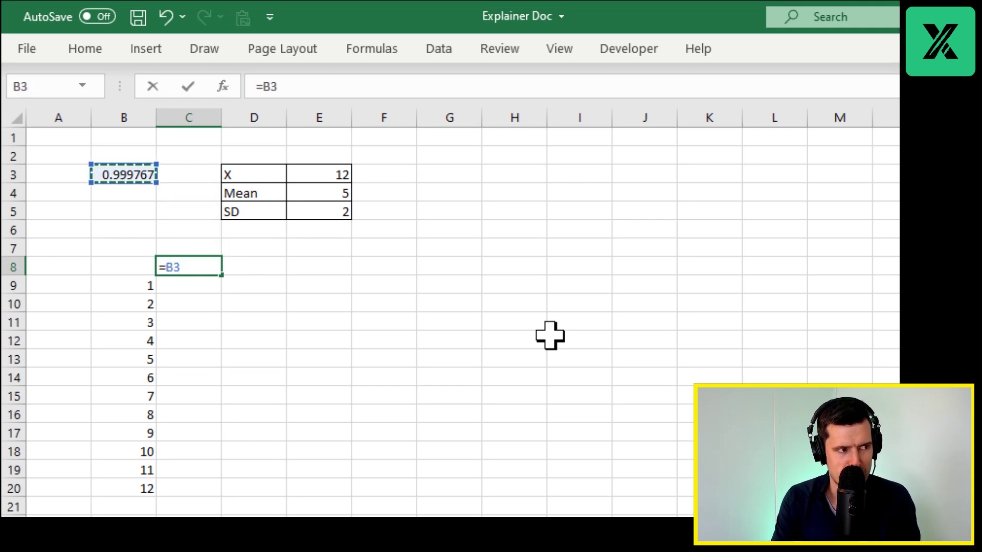
pyautogui.press('Return')
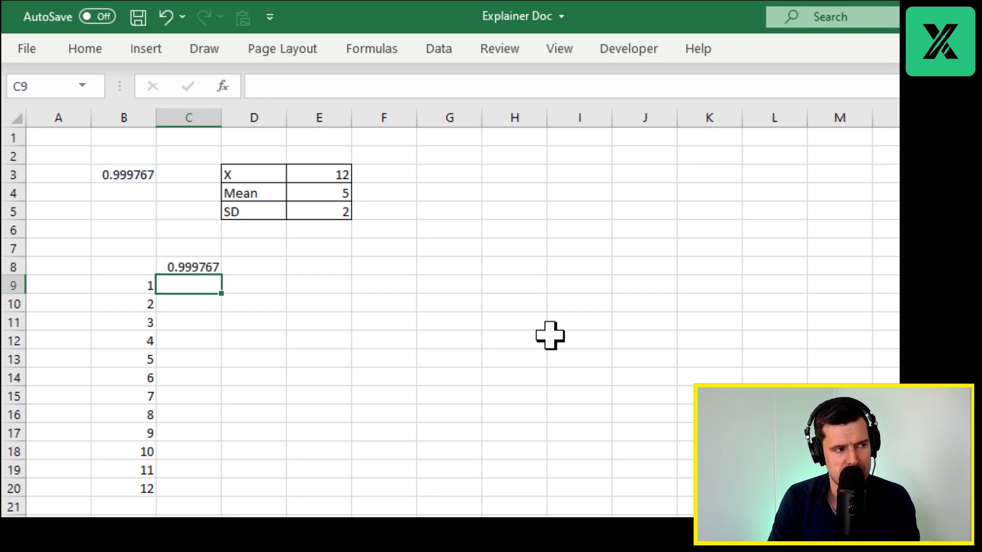
# Select B8:C20 as the data table range.
pyautogui.press('Left')
pyautogui.press('Up')
pyautogui.hotkey('shift', 'Right')
pyautogui.hotkey('shift', 'Down')
pyautogui.hotkey('shift', 'Down')
pyautogui.hotkey('shift', 'Down')
pyautogui.hotkey('shift', 'Down')
pyautogui.hotkey('shift', 'Down')
pyautogui.hotkey('shift', 'Down')
pyautogui.hotkey('shift', 'Down')
pyautogui.hotkey('shift', 'Down')
pyautogui.hotkey('shift', 'Down')
pyautogui.hotkey('shift', 'Down')
pyautogui.hotkey('shift', 'Down')
pyautogui.hotkey('shift', 'Down')
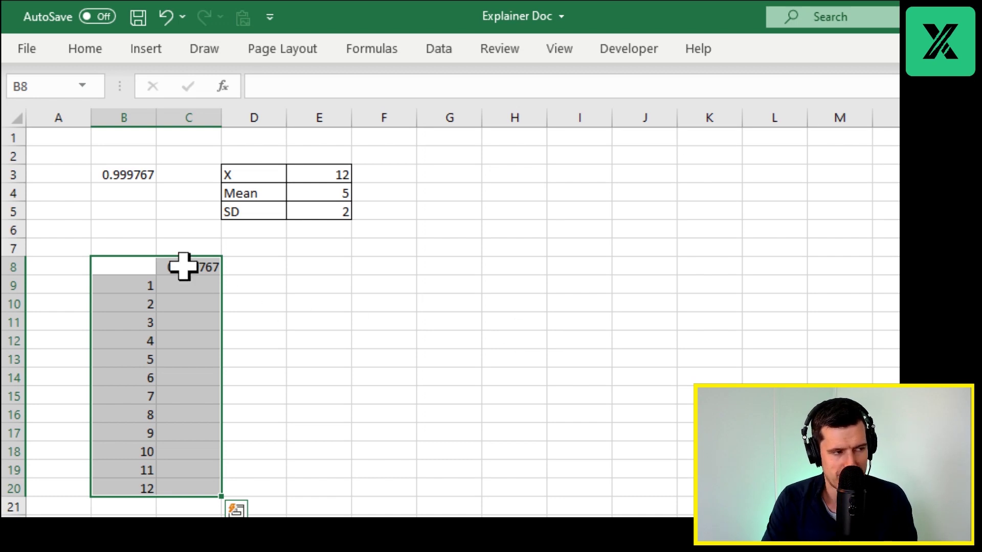
# Open the Data Table dialog with Alt+A+W+T, cancel it, and check the Data ribbon.
pyautogui.press('alt')
pyautogui.press('a')
pyautogui.press('w')
pyautogui.press('t')
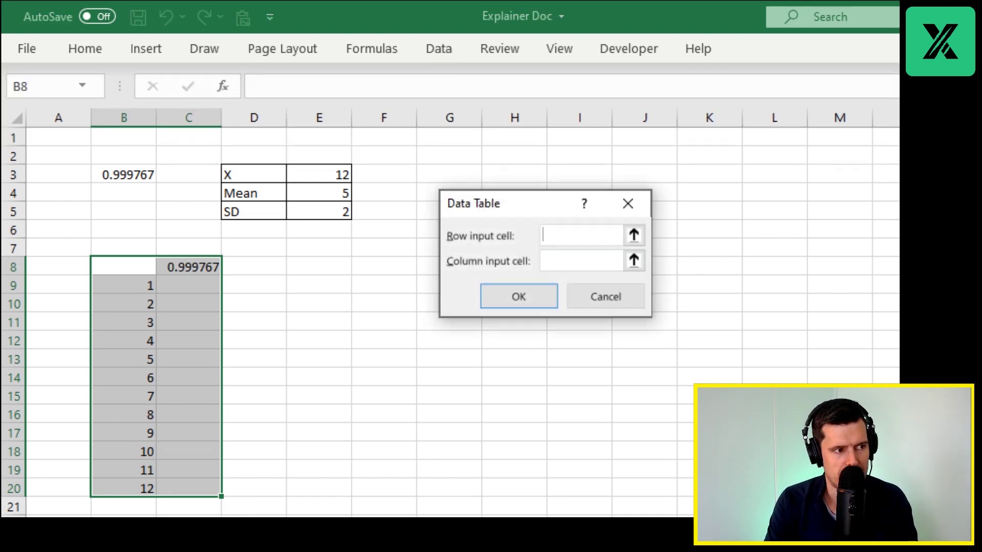
pyautogui.click(629, 205)
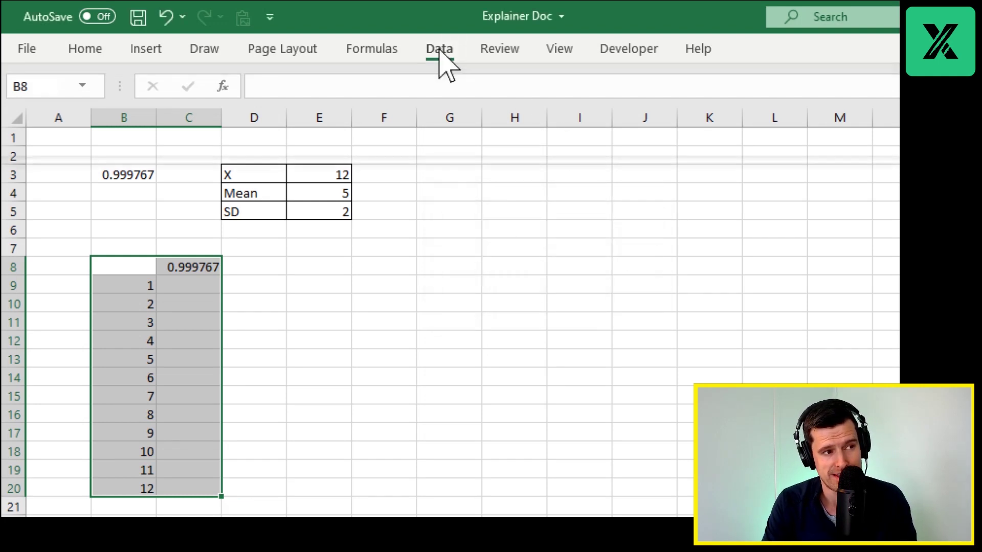
pyautogui.click(439, 51)
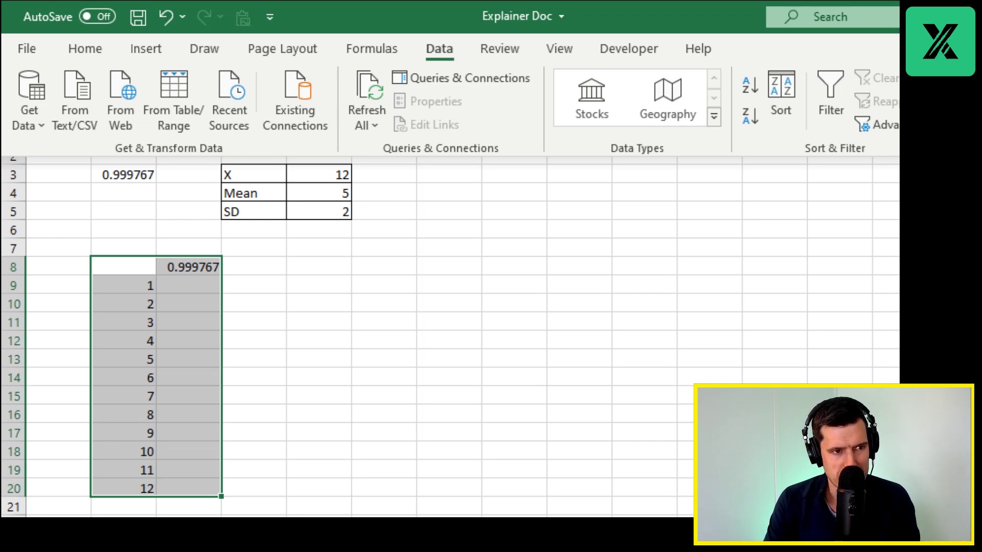
pyautogui.click(300, 274)
# Build the data table with E3 as the column input cell, filling C9:C20.
pyautogui.hotkey('alt', 'a')
pyautogui.press('w')
pyautogui.press('t')
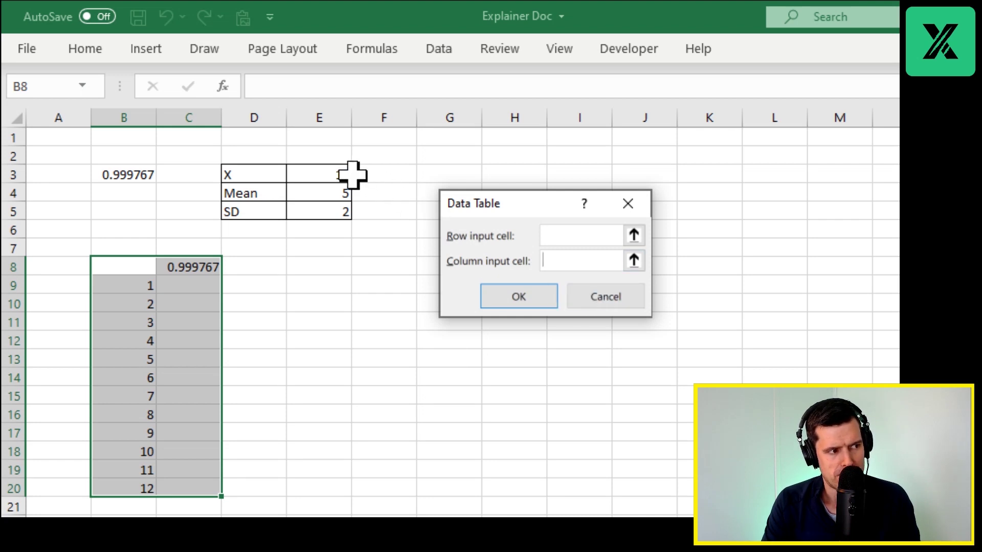
pyautogui.click(330, 172)
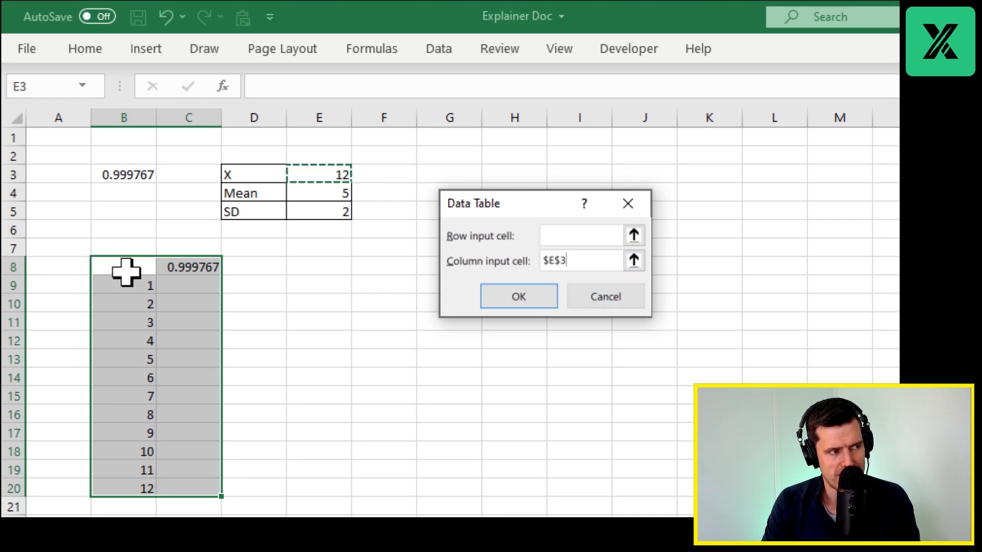
pyautogui.click(532, 301)
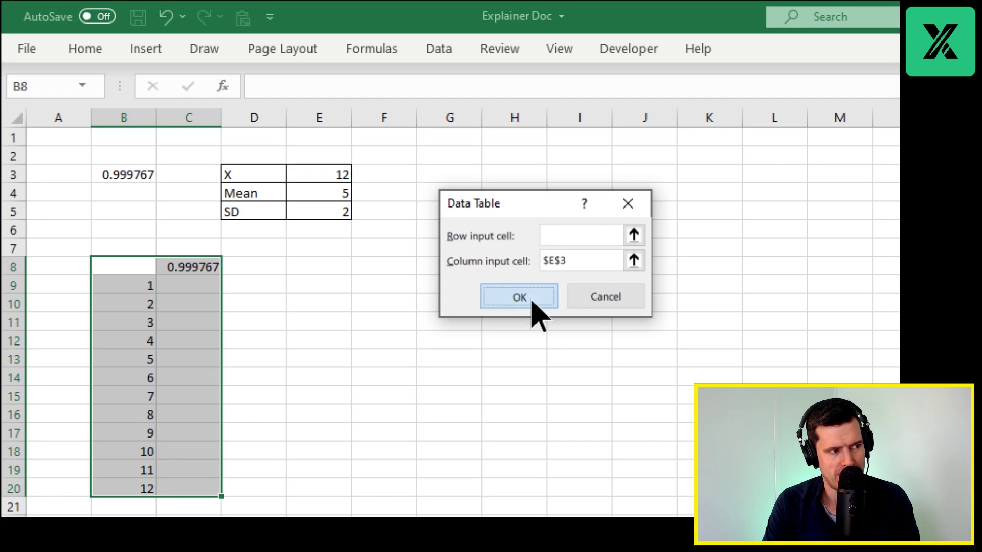
pyautogui.click(136, 267)
# Enter the heading x in B8 and review the x values 1 to 12.
pyautogui.press('Return')
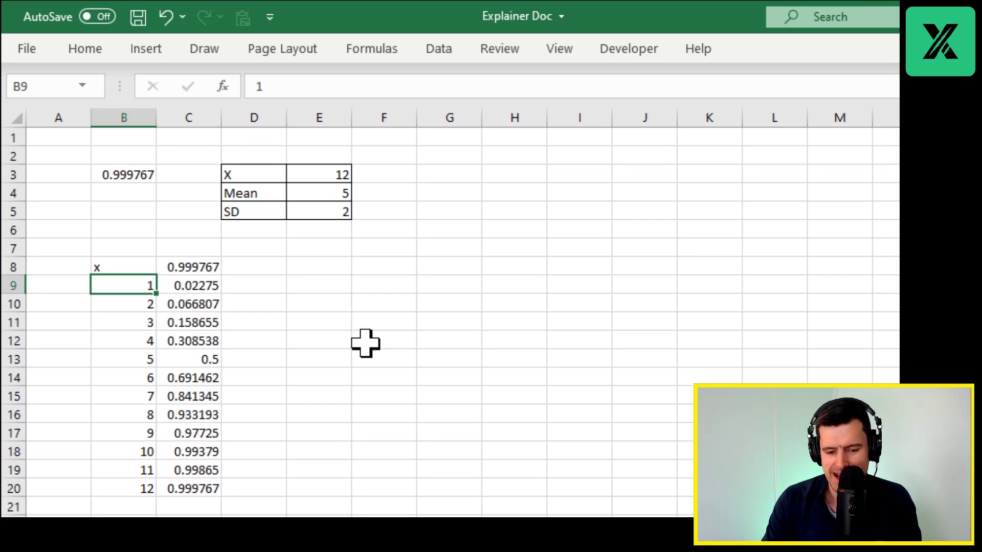
pyautogui.press('Down')
pyautogui.press('Down')
pyautogui.press('Down')
pyautogui.press('Down')
pyautogui.press('Down')
pyautogui.press('Down')
pyautogui.press('Down')
pyautogui.press('Down')
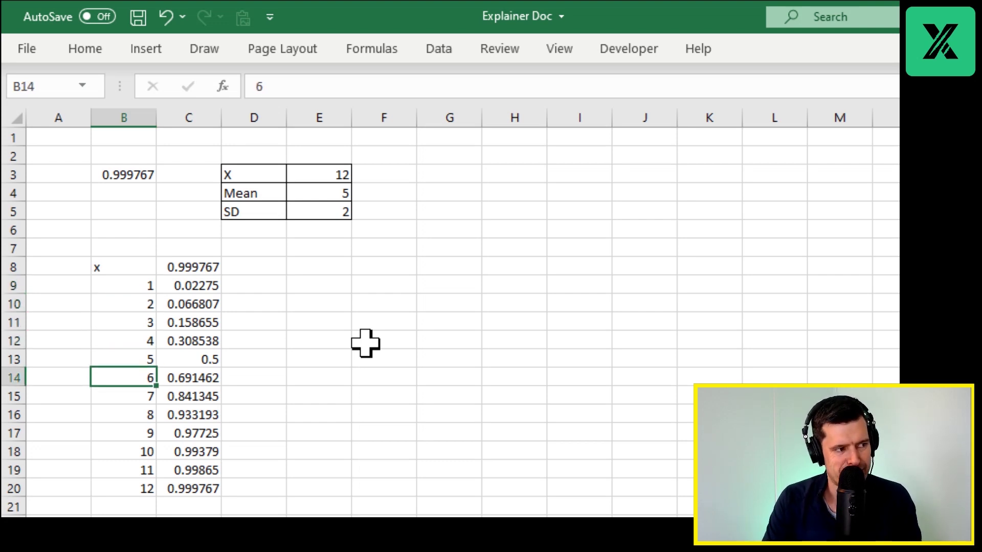
pyautogui.press('Down')
pyautogui.press('Down')
pyautogui.press('Down')
pyautogui.press('Up')
pyautogui.press('Up')
pyautogui.press('Up')
pyautogui.press('Up')
pyautogui.press('Up')
pyautogui.press('Up')
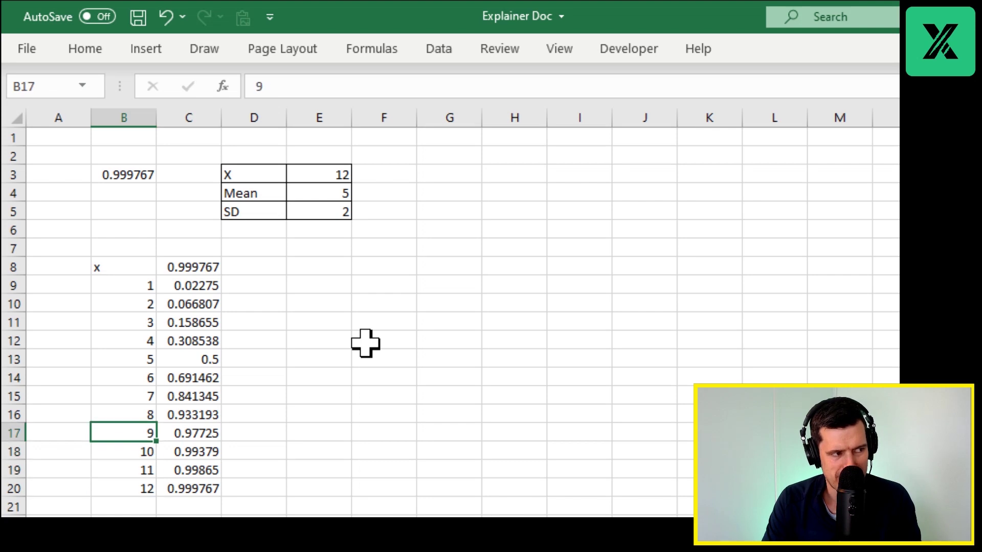
pyautogui.press('Up')
pyautogui.press('Up')
pyautogui.press('Up')
pyautogui.press('Up')
pyautogui.press('Up')
pyautogui.hotkey('shift', 'Down')
pyautogui.hotkey('shift', 'Down')
pyautogui.hotkey('shift', 'Down')
pyautogui.hotkey('shift', 'Down')
pyautogui.hotkey('shift', 'Down')
pyautogui.hotkey('shift', 'Down')
pyautogui.hotkey('shift', 'Down')
pyautogui.hotkey('shift', 'Down')
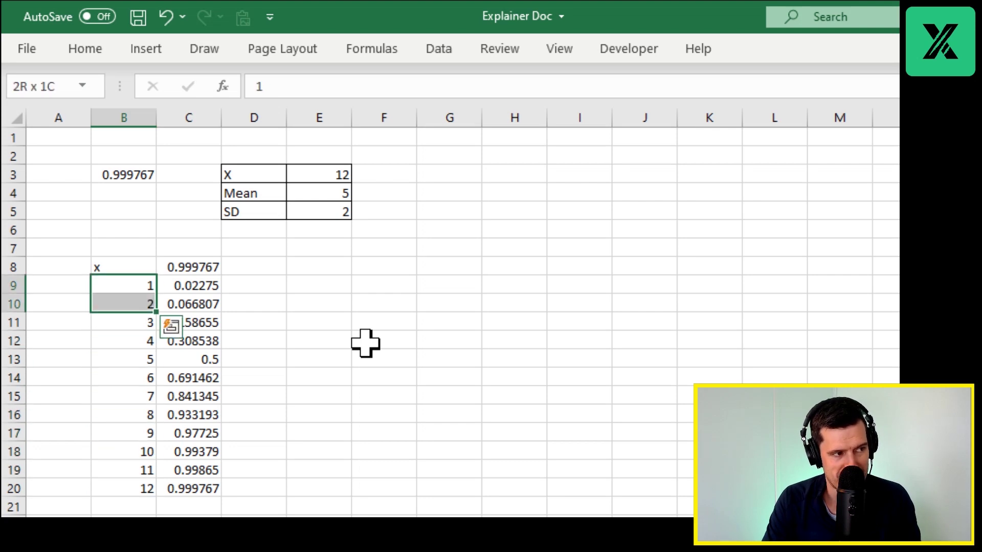
pyautogui.hotkey('shift', 'Down')
pyautogui.hotkey('shift', 'Down')
pyautogui.press('Up')
pyautogui.press('Right')
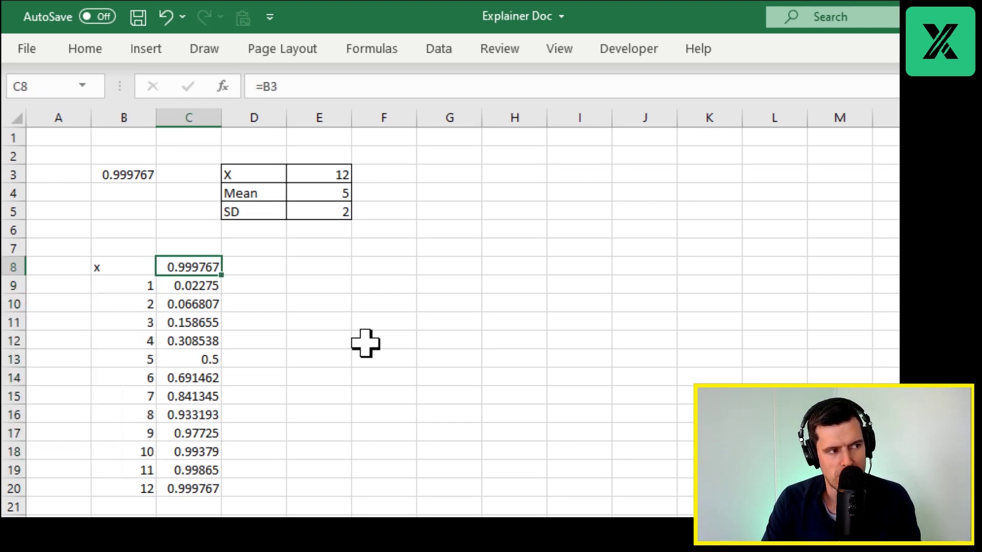
# Review the probabilities in C9:C20 and the =NORM.DIST(E3,E4,E5,1) formula in B3.
pyautogui.press('Down')
pyautogui.hotkey('shift', 'Down')
pyautogui.hotkey('shift', 'Down')
pyautogui.hotkey('shift', 'Down')
pyautogui.hotkey('shift', 'Down')
pyautogui.hotkey('shift', 'Down')
pyautogui.hotkey('shift', 'Down')
pyautogui.hotkey('shift', 'Down')
pyautogui.hotkey('shift', 'Down')
pyautogui.hotkey('shift', 'Down')
pyautogui.hotkey('shift', 'Down')
pyautogui.hotkey('shift', 'Down')
pyautogui.hotkey('shift', 'Down')
pyautogui.hotkey('shift', 'Up')
pyautogui.hotkey('shift', 'Up')
pyautogui.hotkey('shift', 'Down')
pyautogui.press('Up')
pyautogui.press('Up')
pyautogui.press('Up')
pyautogui.press('Up')
pyautogui.press('Right')
pyautogui.press('Right')
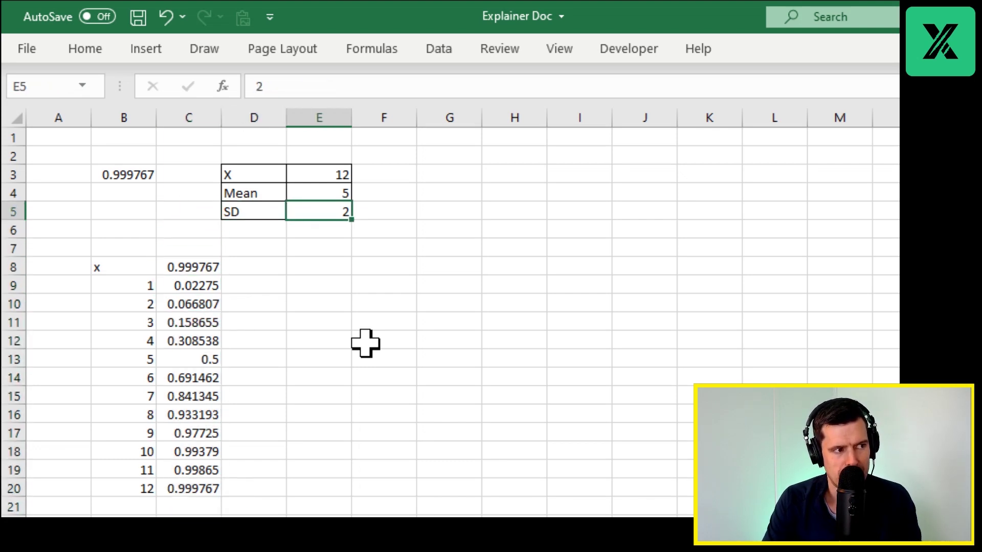
pyautogui.press('Up')
pyautogui.press('Up')
pyautogui.press('Down')
pyautogui.press('Down')
pyautogui.press('Down')
pyautogui.press('Down')
pyautogui.press('Down')
pyautogui.press('Down')
pyautogui.press('Down')
pyautogui.press('Left')
pyautogui.press('Down')
pyautogui.press('Down')
pyautogui.press('Down')
pyautogui.press('Down')
pyautogui.press('Down')
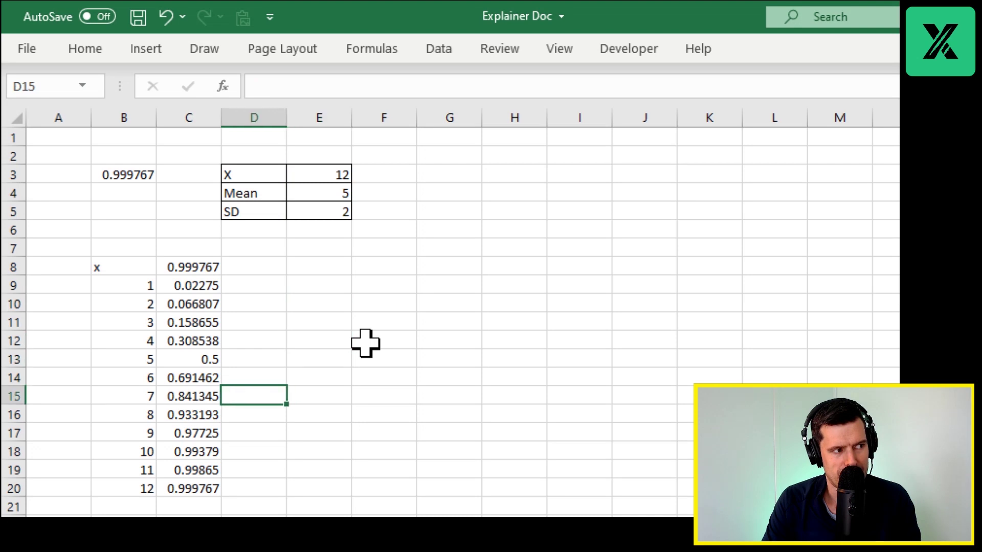
pyautogui.press('Left')
pyautogui.press('Up')
pyautogui.press('Up')
pyautogui.press('Up')
pyautogui.press('Up')
pyautogui.press('Up')
pyautogui.press('Up')
pyautogui.press('Up')
pyautogui.press('Up')
pyautogui.press('Up')
pyautogui.press('Up')
pyautogui.press('Up')
pyautogui.press('Up')
pyautogui.press('Up')
pyautogui.press('Up')
pyautogui.press('Left')
pyautogui.press('Down')
pyautogui.press('Down')
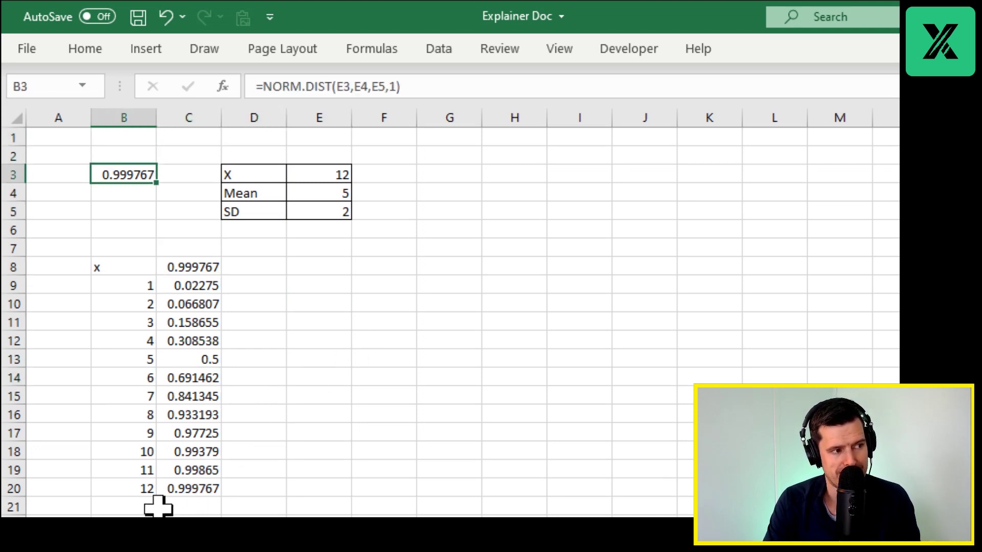
# Inspect the TABLE formula in C20, then change the SD in E5 to 10.
pyautogui.click(193, 489)
pyautogui.press('Left')
pyautogui.press('Right')
pyautogui.press('Up')
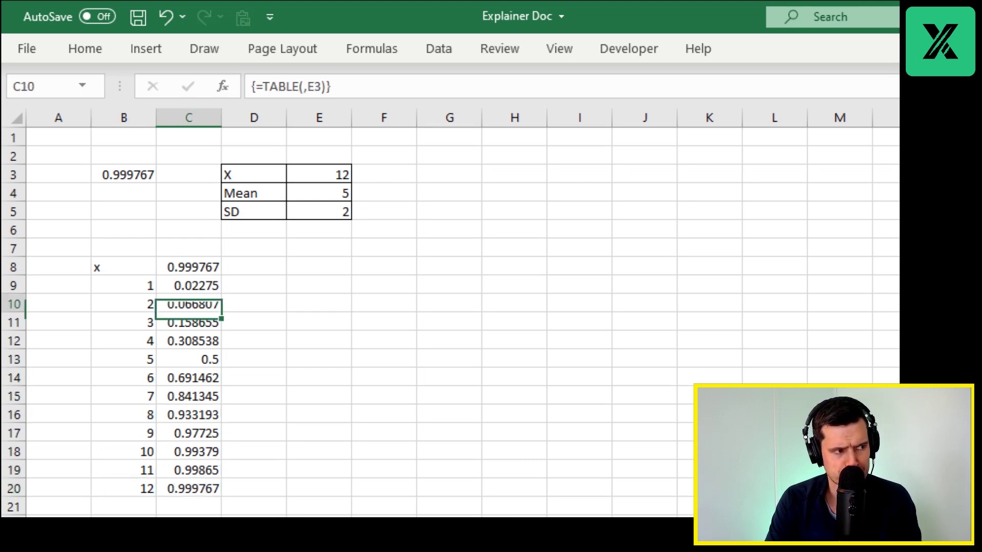
pyautogui.hotkey('ctrl', 'Up')
pyautogui.press('Up')
pyautogui.press('Right')
pyautogui.press('Right')
pyautogui.press('Right')
pyautogui.press('Up')
pyautogui.press('Up')
pyautogui.press('Up')
pyautogui.press('Left')
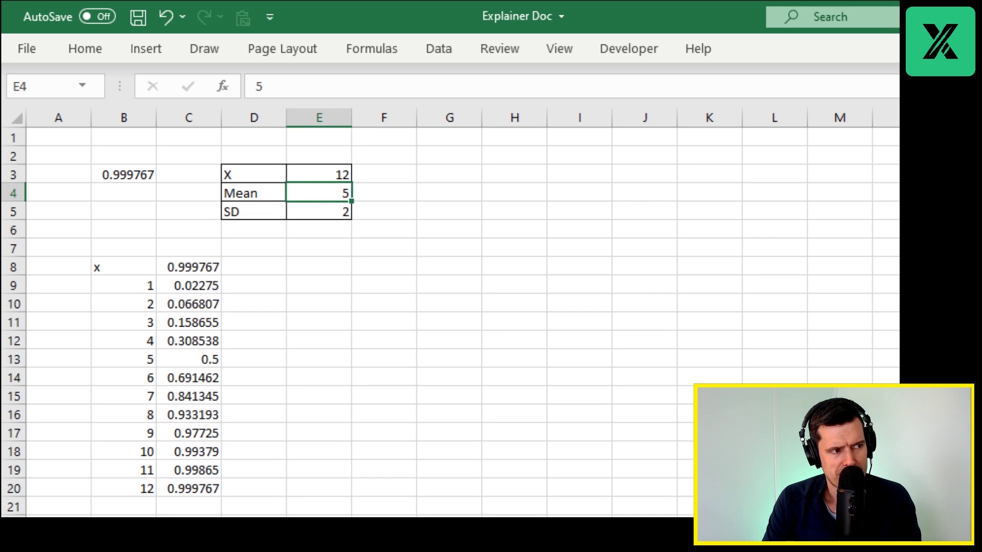
pyautogui.press('Down')
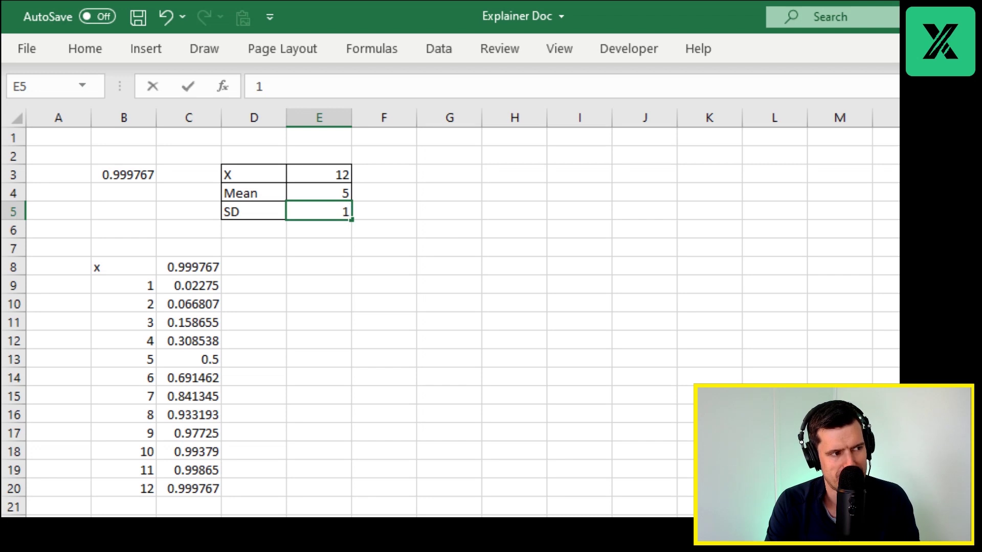
pyautogui.press('Return')
# Review the recalculated probabilities, then change the SD to 25.
pyautogui.press('Left')
pyautogui.press('Left')
pyautogui.press('Down')
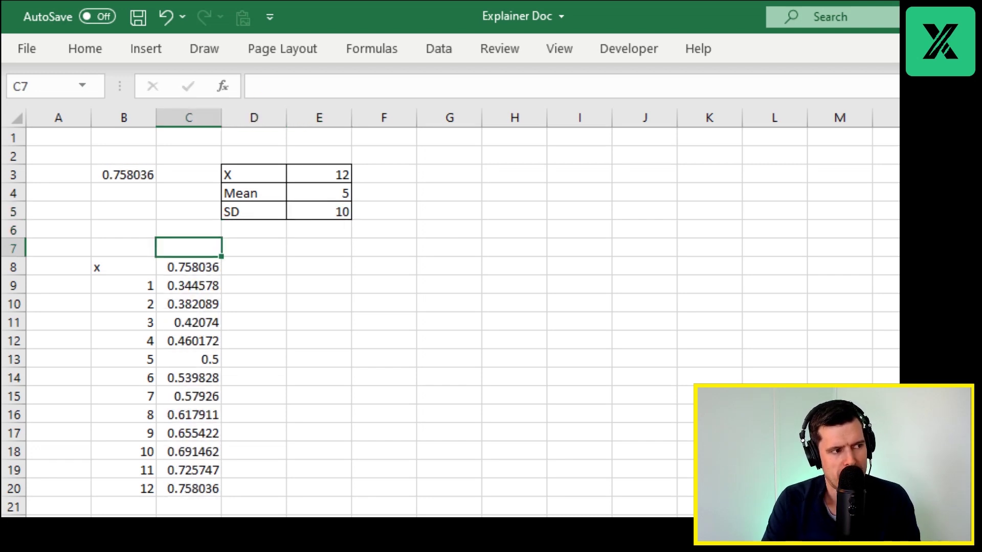
pyautogui.press('Down')
pyautogui.press('Down')
pyautogui.press('Down')
pyautogui.press('Down')
pyautogui.press('Down')
pyautogui.press('Down')
pyautogui.press('Down')
pyautogui.press('Down')
pyautogui.press('Down')
pyautogui.press('Down')
pyautogui.press('Down')
pyautogui.press('Down')
pyautogui.press('Down')
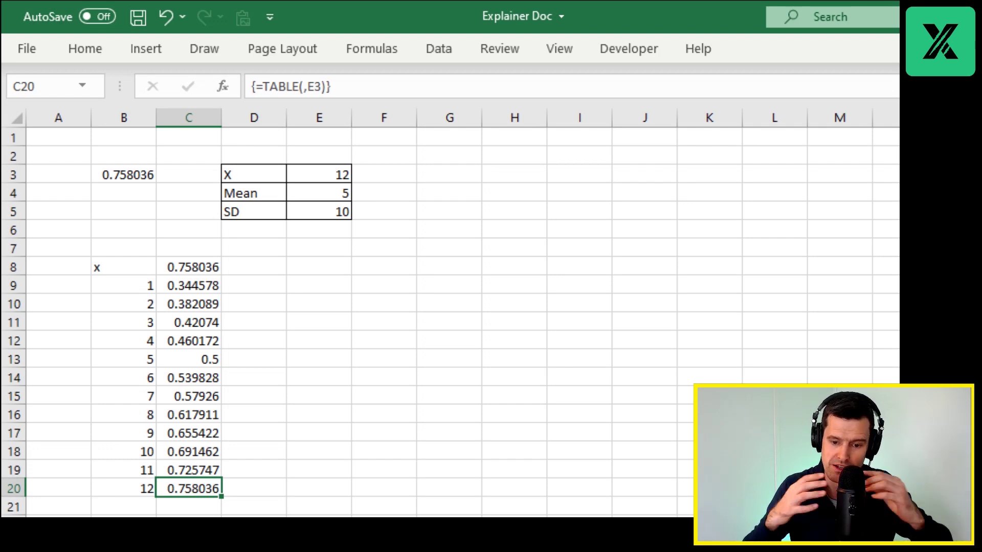
pyautogui.press('Up')
pyautogui.press('Up')
pyautogui.press('Up')
pyautogui.press('Up')
pyautogui.press('Up')
pyautogui.press('Up')
pyautogui.press('Up')
pyautogui.press('Up')
pyautogui.press('Up')
pyautogui.press('Up')
pyautogui.press('Up')
pyautogui.press('Up')
pyautogui.press('Up')
pyautogui.press('Up')
pyautogui.press('Up')
pyautogui.press('Up')
pyautogui.press('Up')
pyautogui.press('Up')
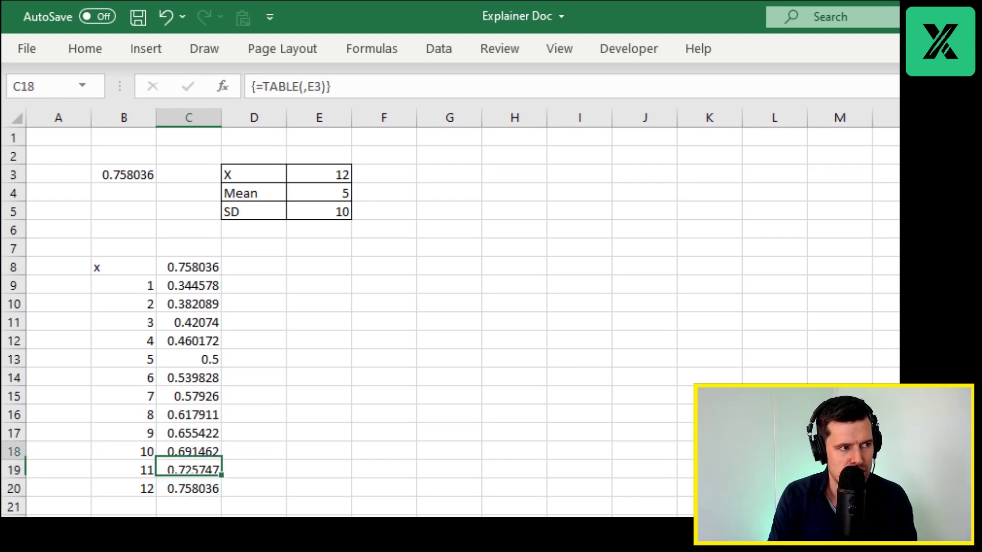
pyautogui.press('Right')
pyautogui.press('Right')
pyautogui.press('Down')
pyautogui.press('Down')
pyautogui.press('Down')
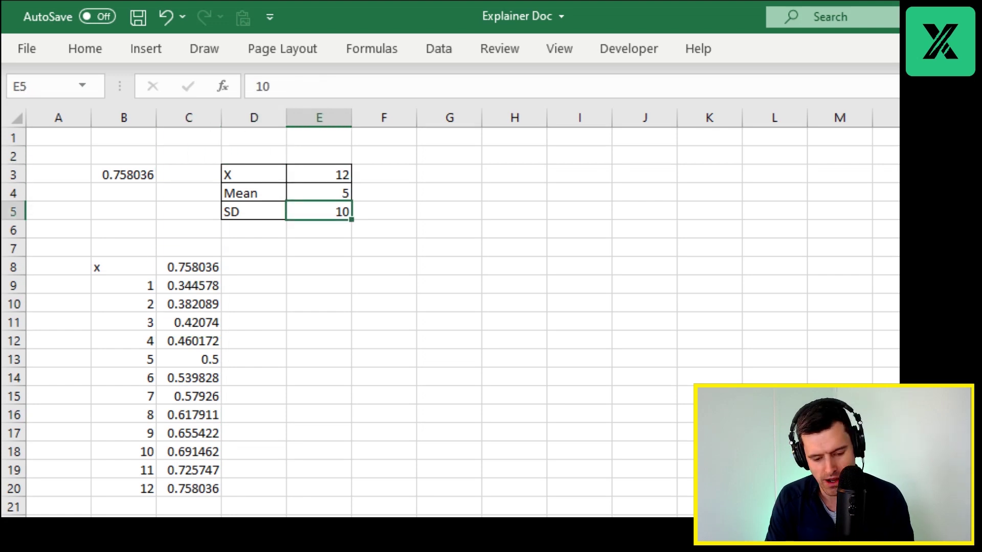
pyautogui.press('Return')
# Set the SD to 1, giving 0.5 at x 5 and 1 from x 10.
pyautogui.press('Down')
pyautogui.press('Down')
pyautogui.press('Down')
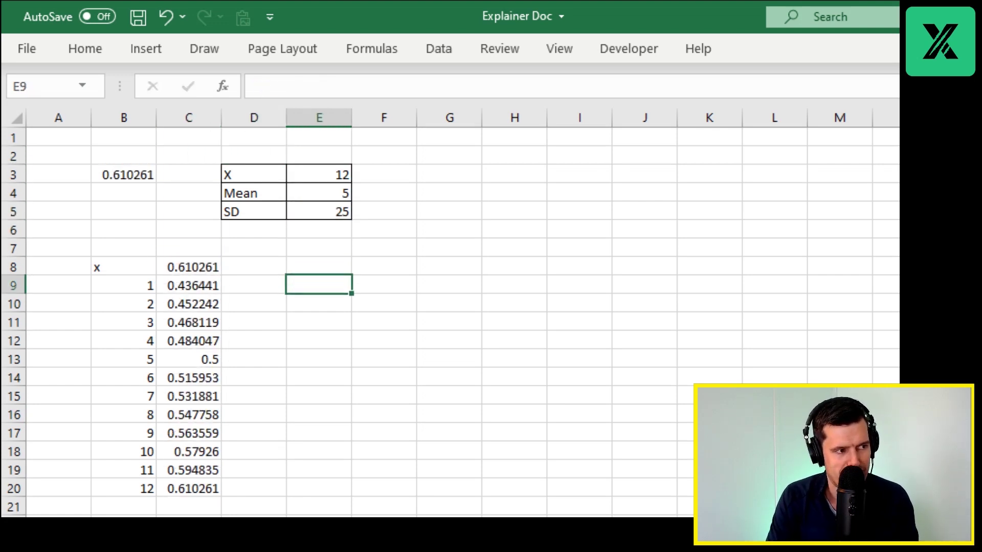
pyautogui.press('Up')
pyautogui.press('Up')
pyautogui.press('Up')
pyautogui.press('Up')
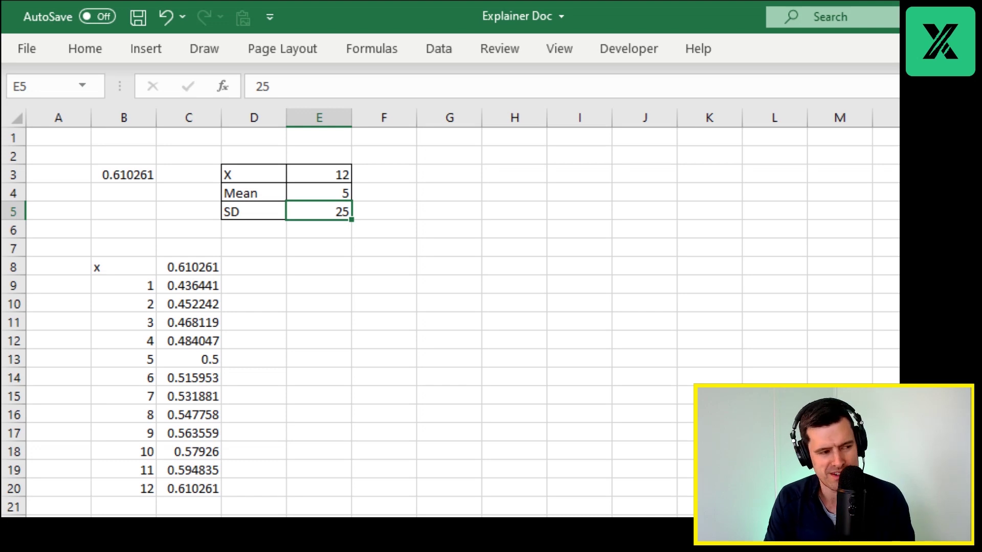
pyautogui.write('1')
pyautogui.press('Return')
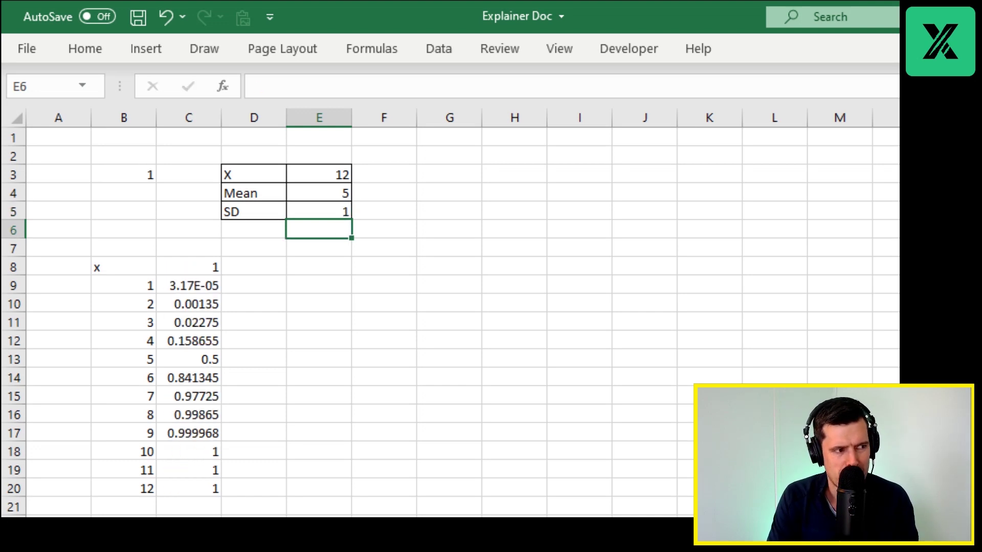
pyautogui.press('Down')
pyautogui.press('Down')
pyautogui.press('Down')
pyautogui.press('Down')
pyautogui.press('Down')
pyautogui.press('Left')
pyautogui.press('Left')
pyautogui.press('Down')
pyautogui.press('Down')
pyautogui.press('Down')
pyautogui.press('Down')
pyautogui.press('Down')
pyautogui.press('Down')
pyautogui.press('Down')
pyautogui.press('Down')
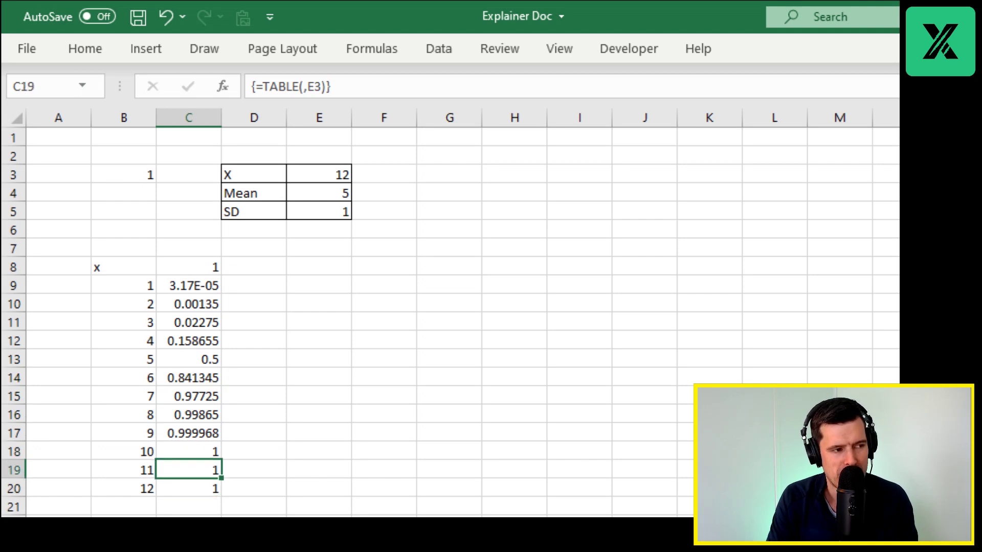
pyautogui.press('Up')
pyautogui.press('Up')
pyautogui.press('Up')
pyautogui.press('Up')
pyautogui.press('Up')
pyautogui.press('Up')
pyautogui.press('Up')
pyautogui.press('Up')
pyautogui.press('Up')
pyautogui.press('Up')
pyautogui.press('Up')
pyautogui.press('Up')
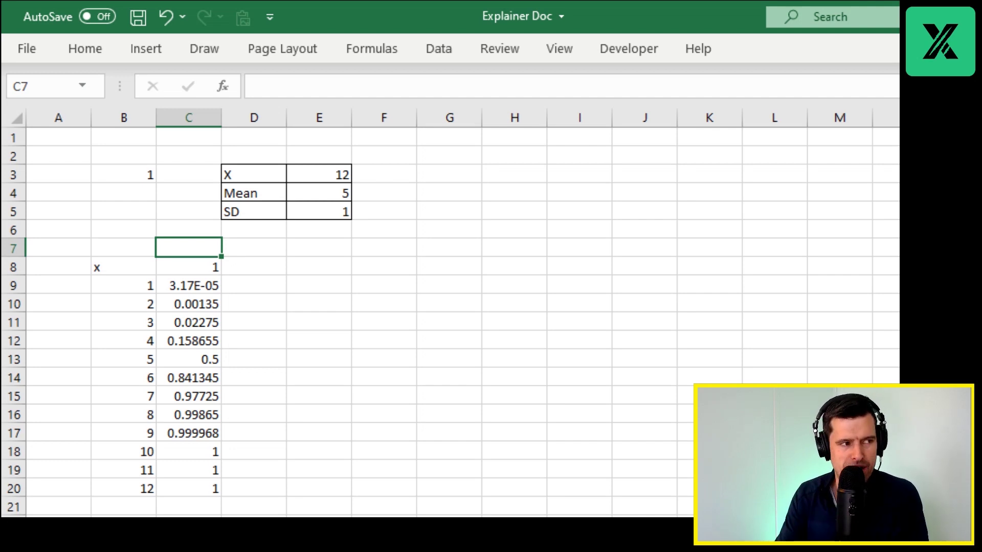
pyautogui.press('Up')
pyautogui.press('Up')
pyautogui.press('Up')
pyautogui.press('Up')
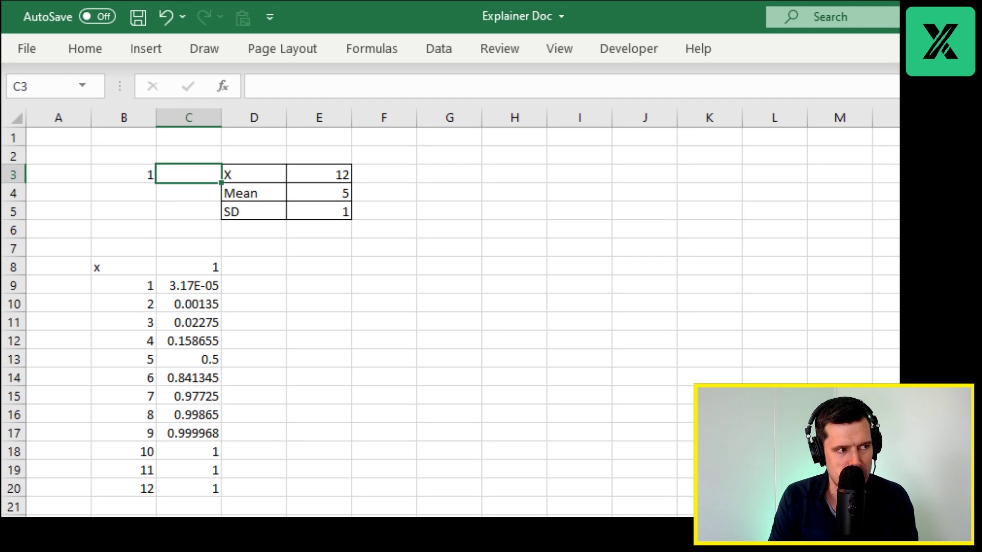
pyautogui.press('Right')
pyautogui.press('Right')
pyautogui.press('Down')
pyautogui.press('Down')
pyautogui.press('Up')
pyautogui.press('Up')
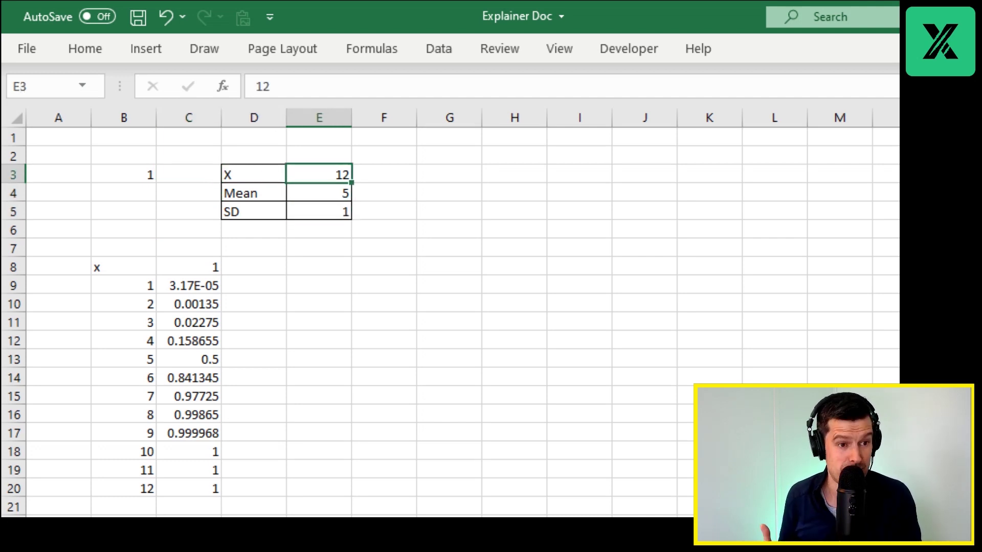